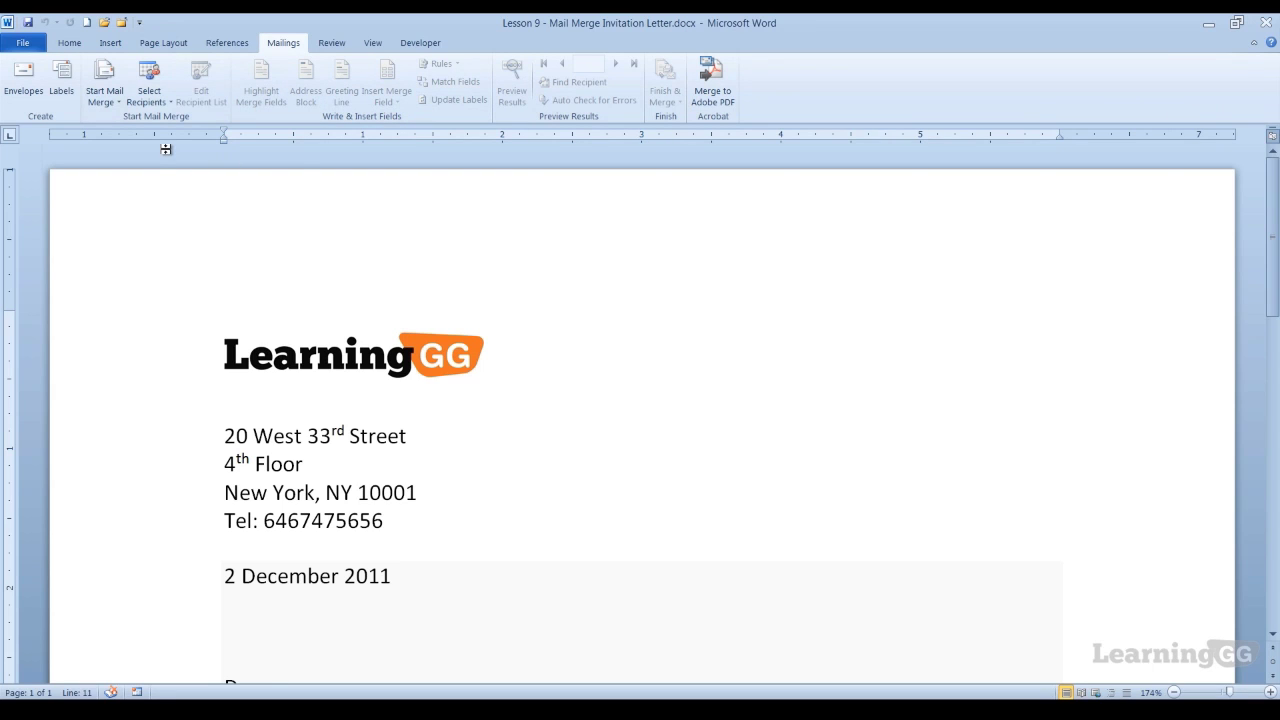
# Start the step-by-step mail merge for letters, using the current document as the starting document.
pyautogui.click(117, 94)
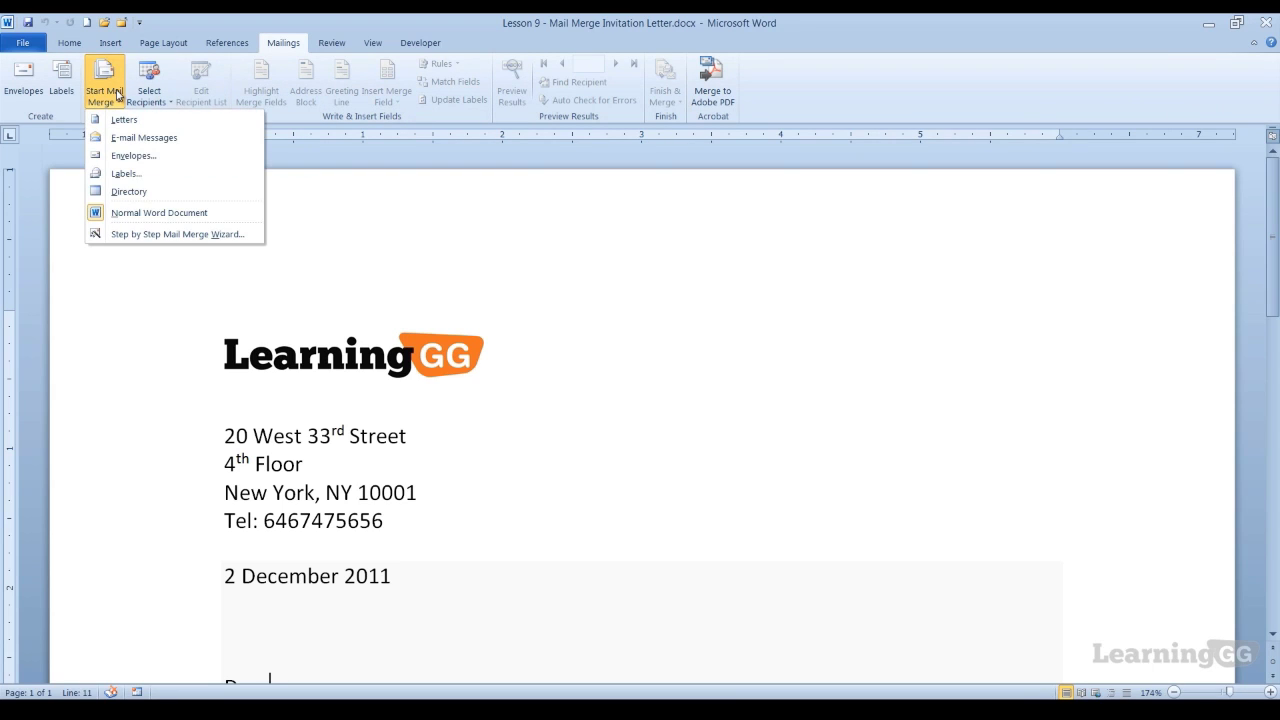
pyautogui.click(141, 236)
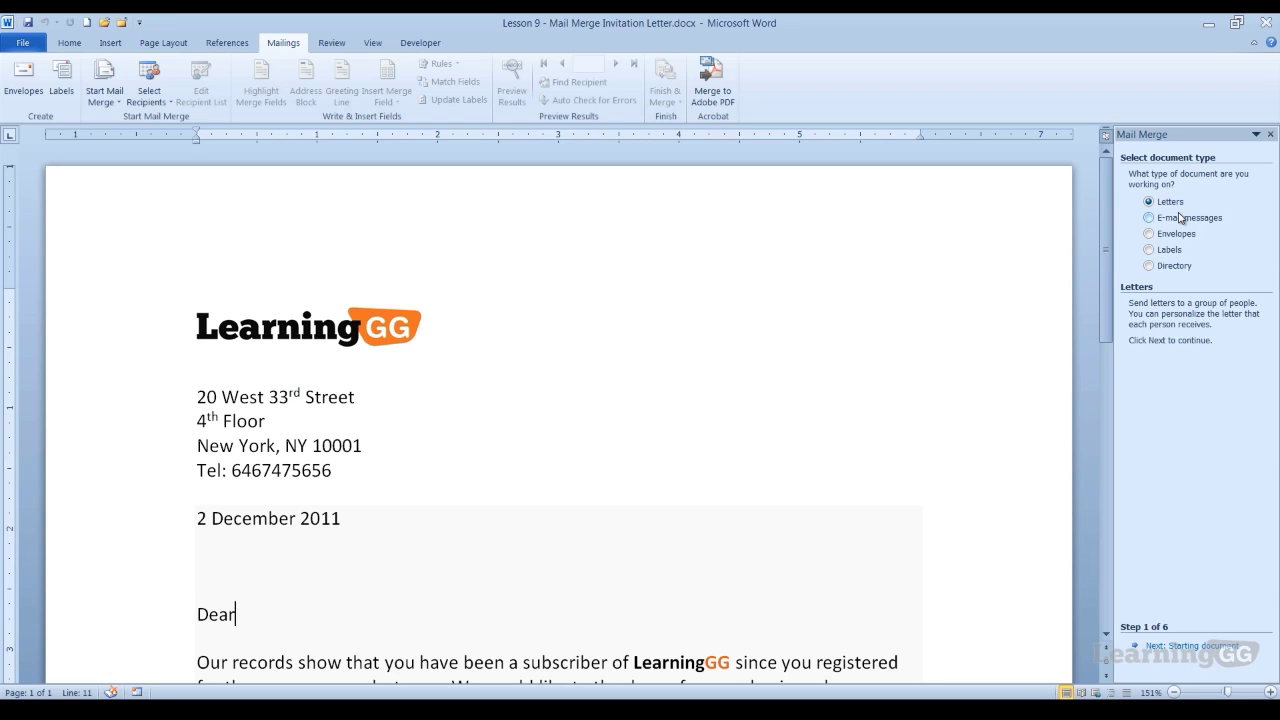
pyautogui.click(1164, 647)
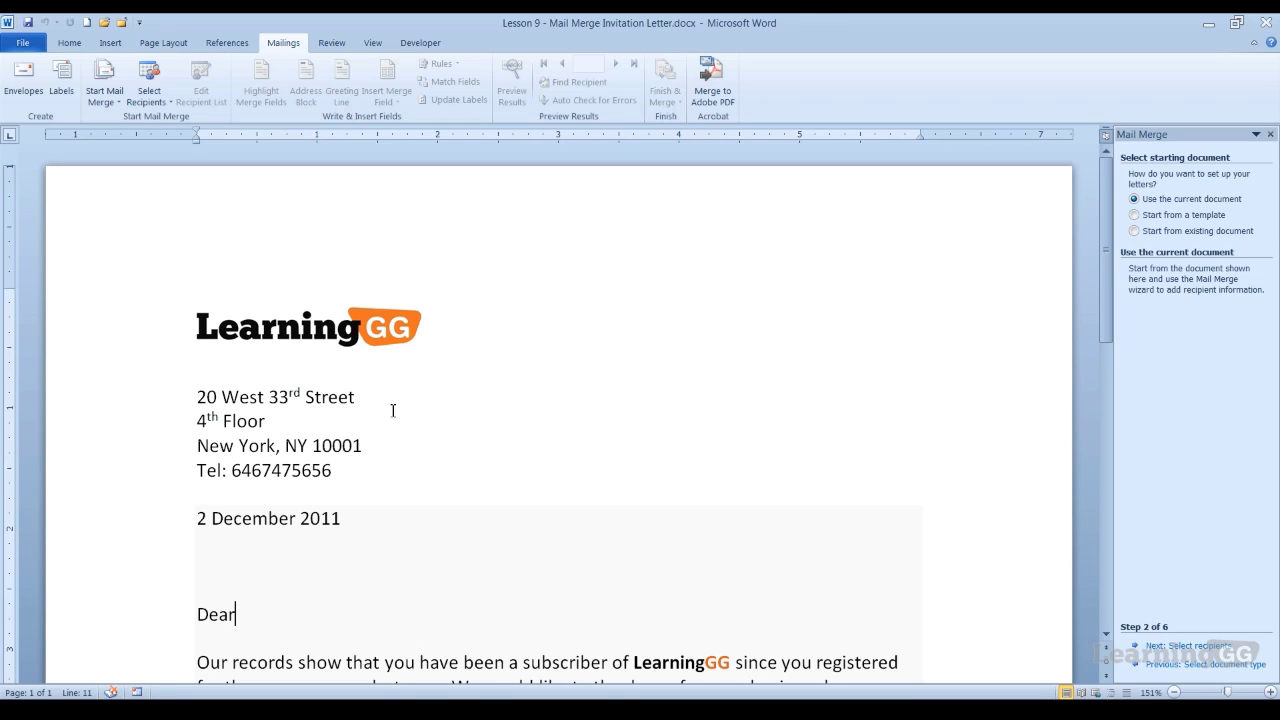
pyautogui.click(1172, 647)
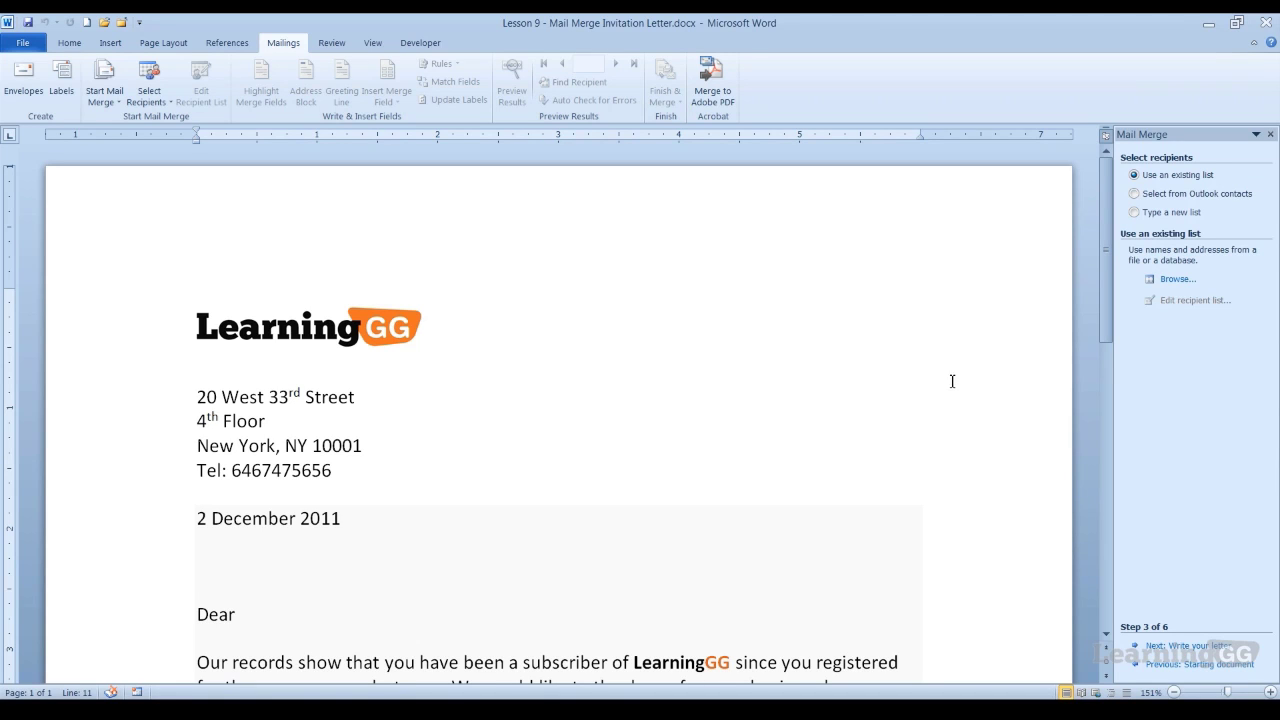
# Load the recipients from Sheet1$ of Registered students 2010.xlsx in Exercise Files, with the first row as column headers.
pyautogui.click(1165, 282)
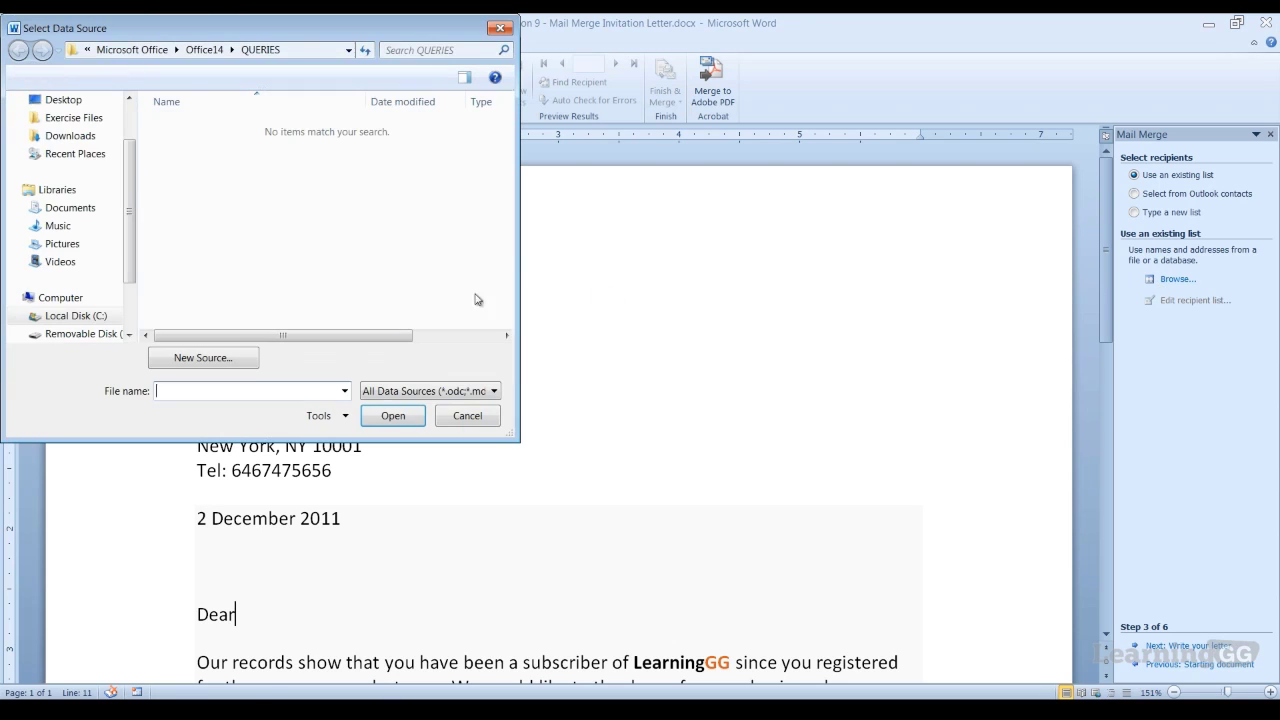
pyautogui.click(101, 118)
pyautogui.click(277, 202)
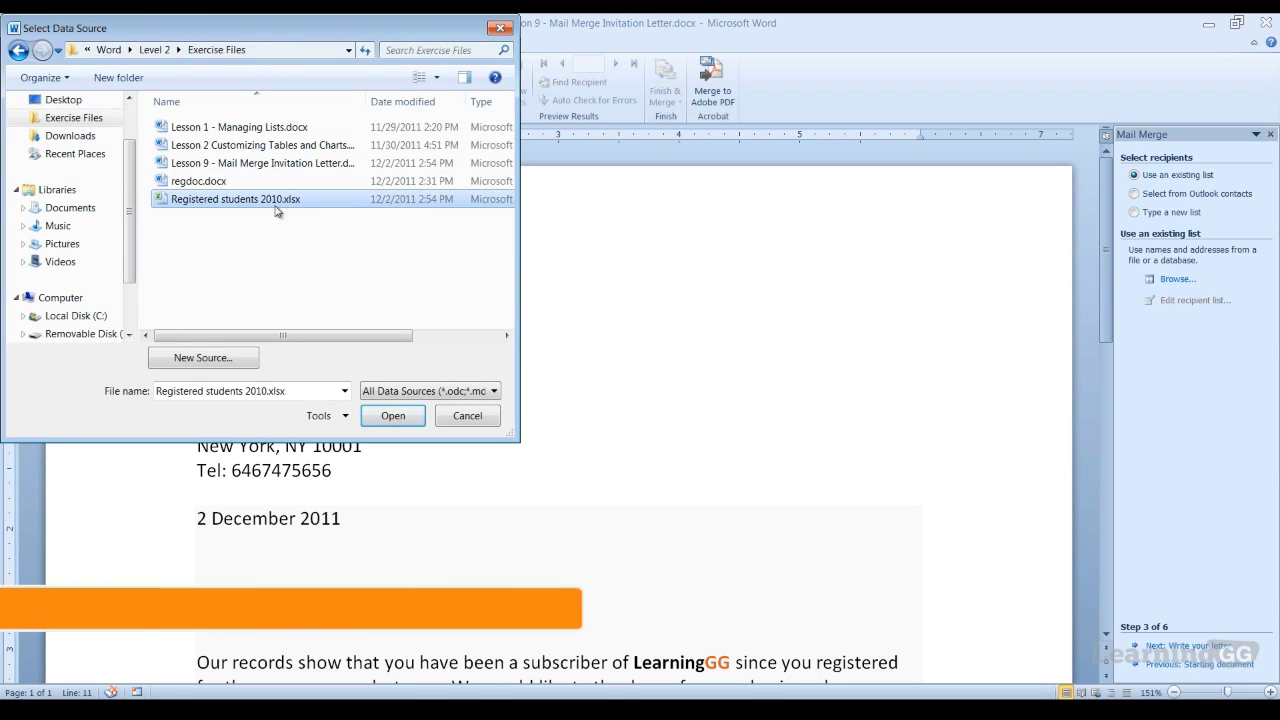
pyautogui.click(393, 416)
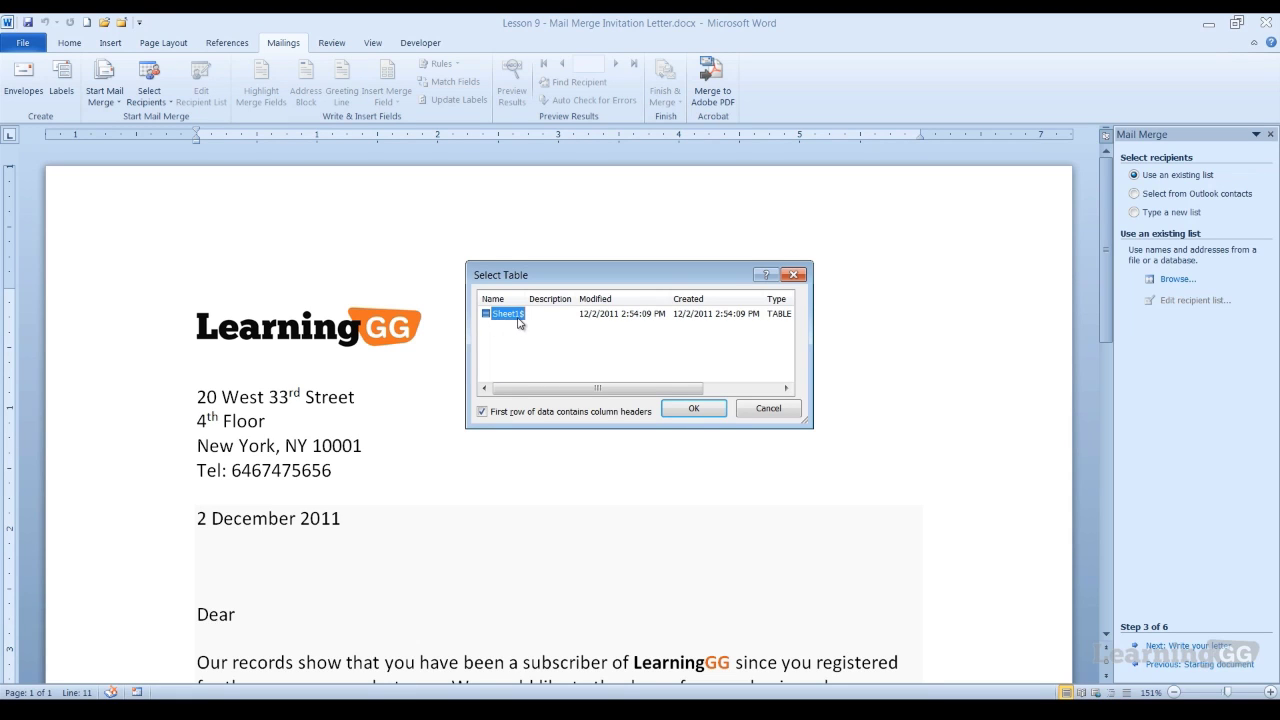
pyautogui.click(704, 413)
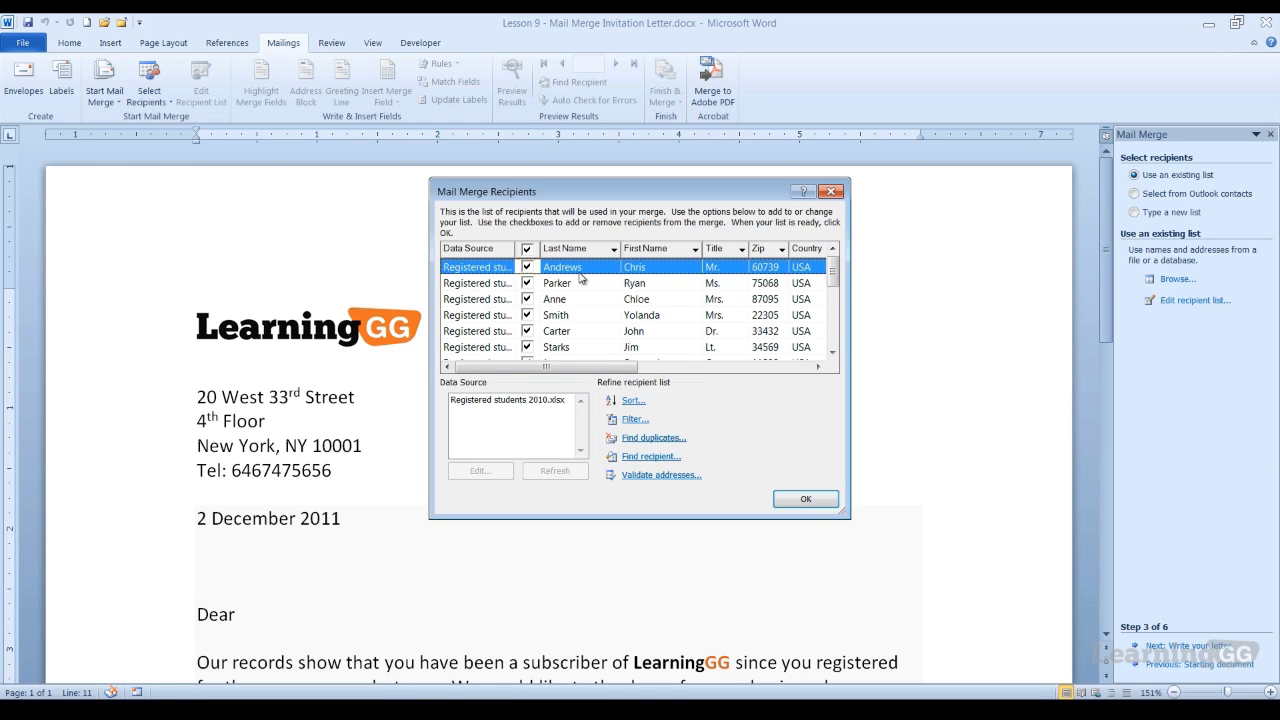
# Sort the mail merge recipients by Last Name and then First Name, both ascending, and accept the list.
pyautogui.click(633, 402)
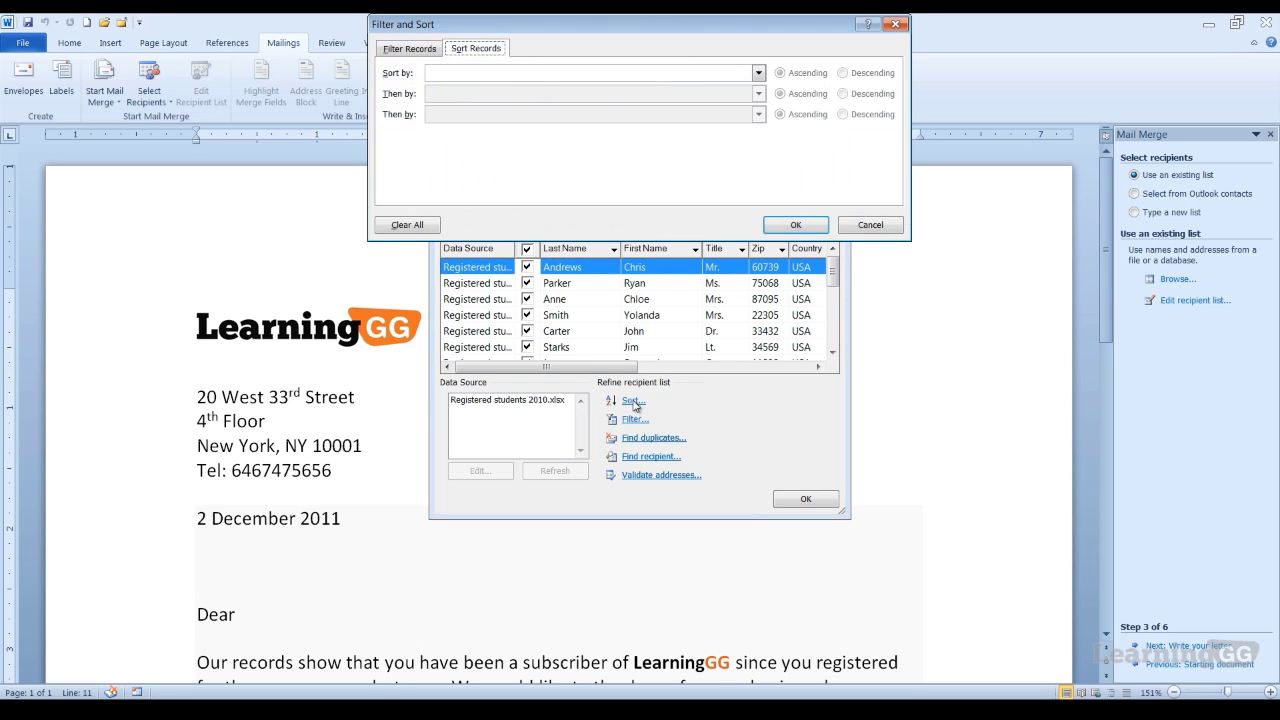
pyautogui.click(759, 73)
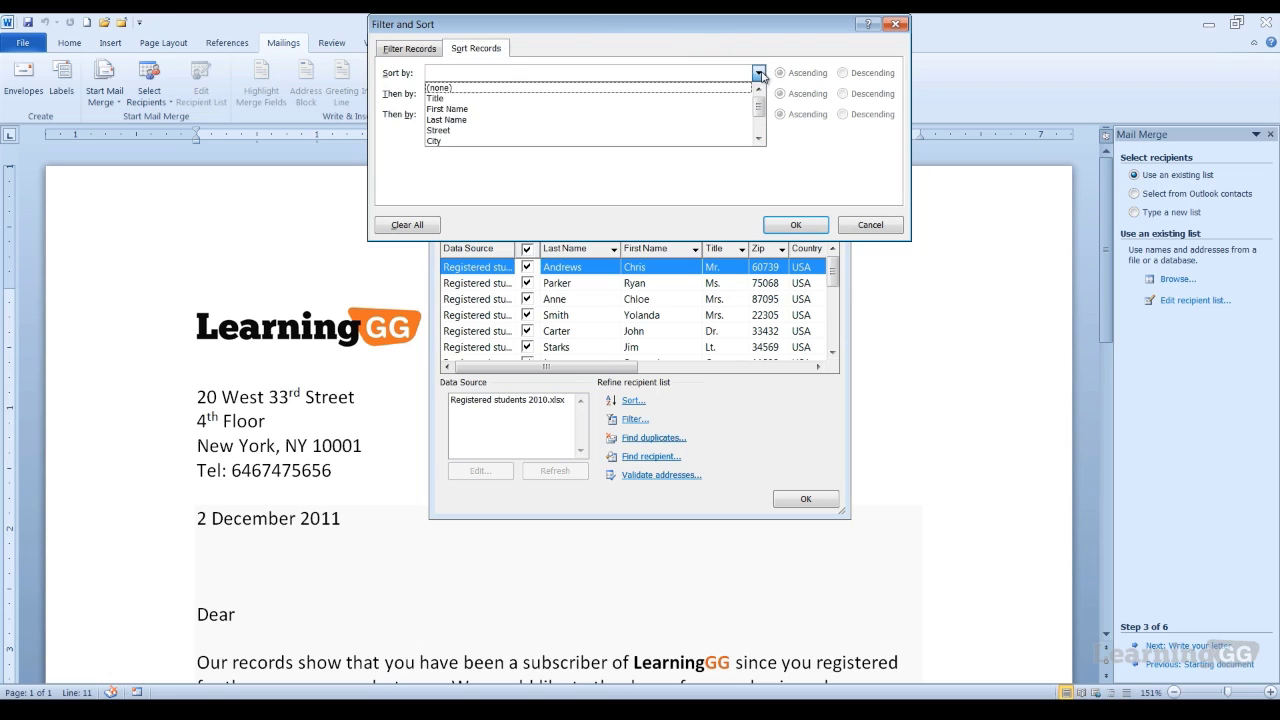
pyautogui.click(552, 120)
pyautogui.click(759, 94)
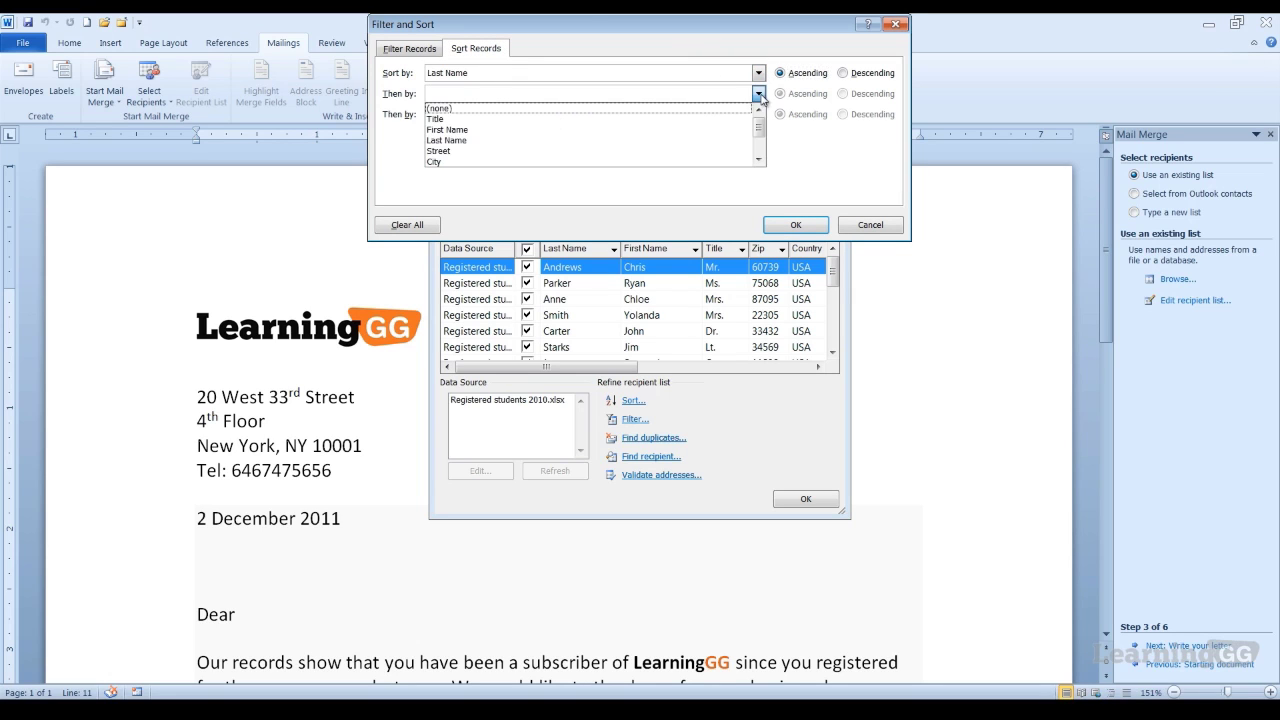
pyautogui.click(595, 130)
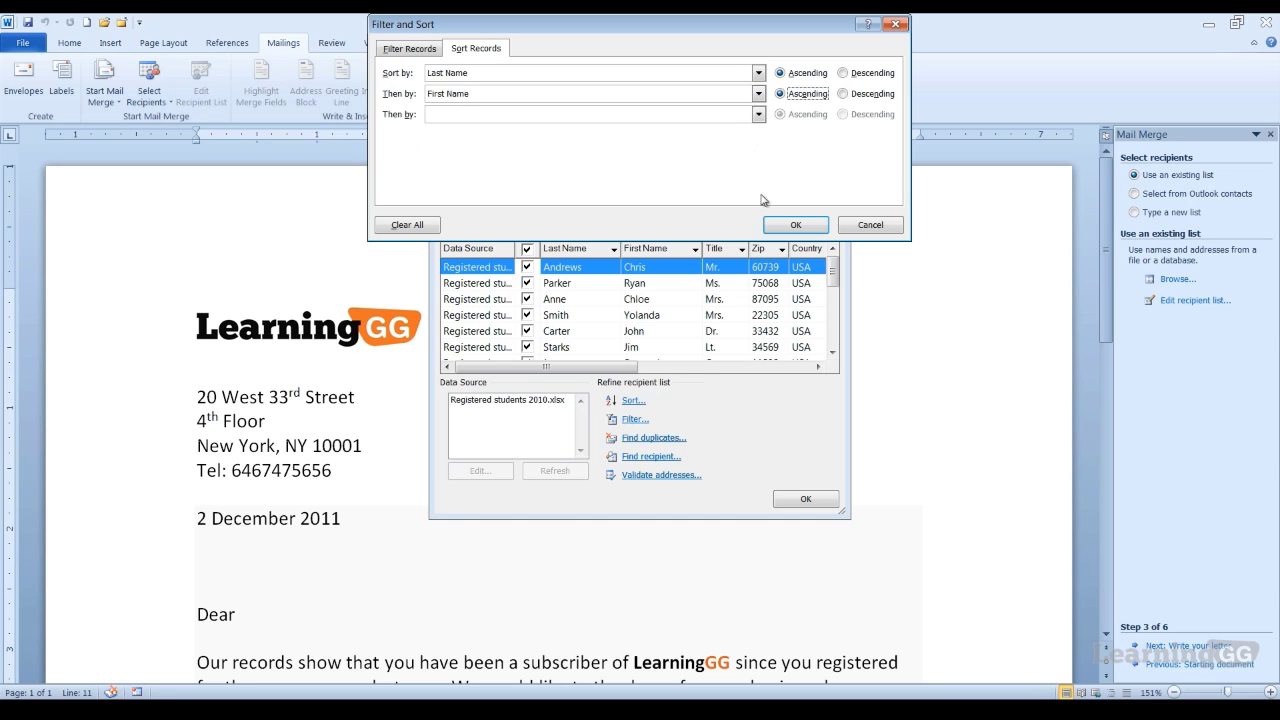
pyautogui.click(804, 226)
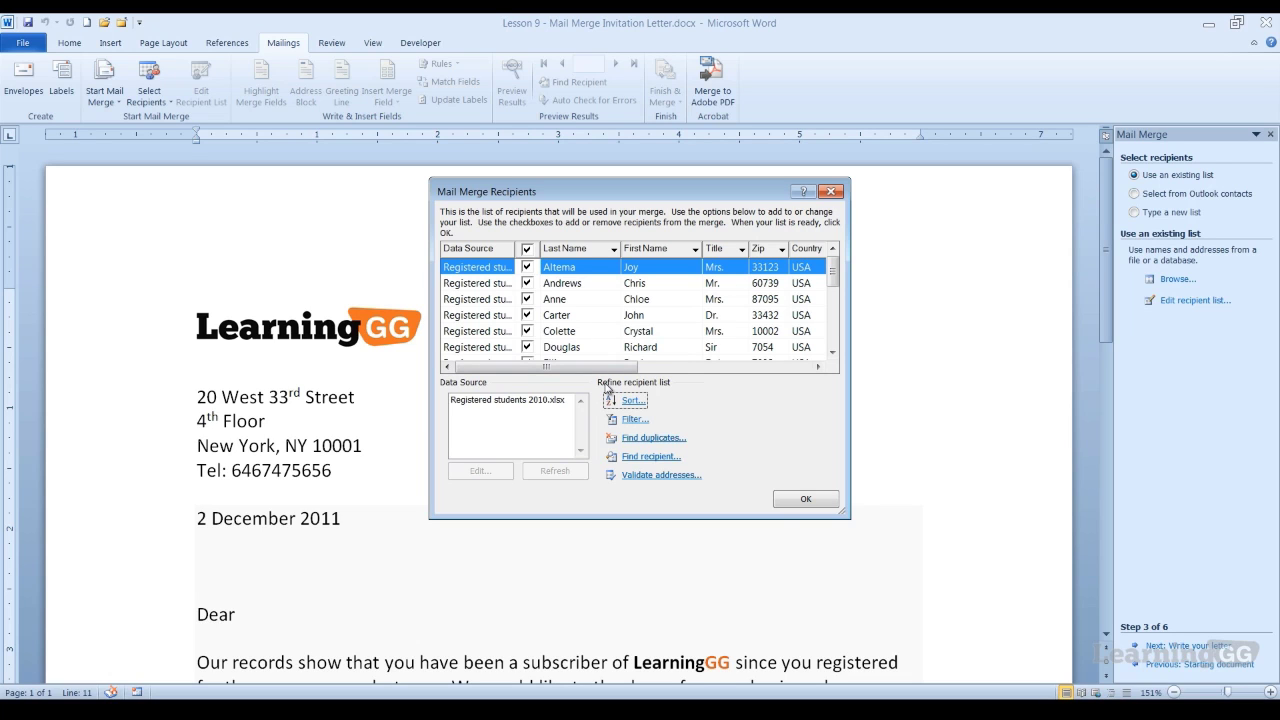
pyautogui.click(793, 503)
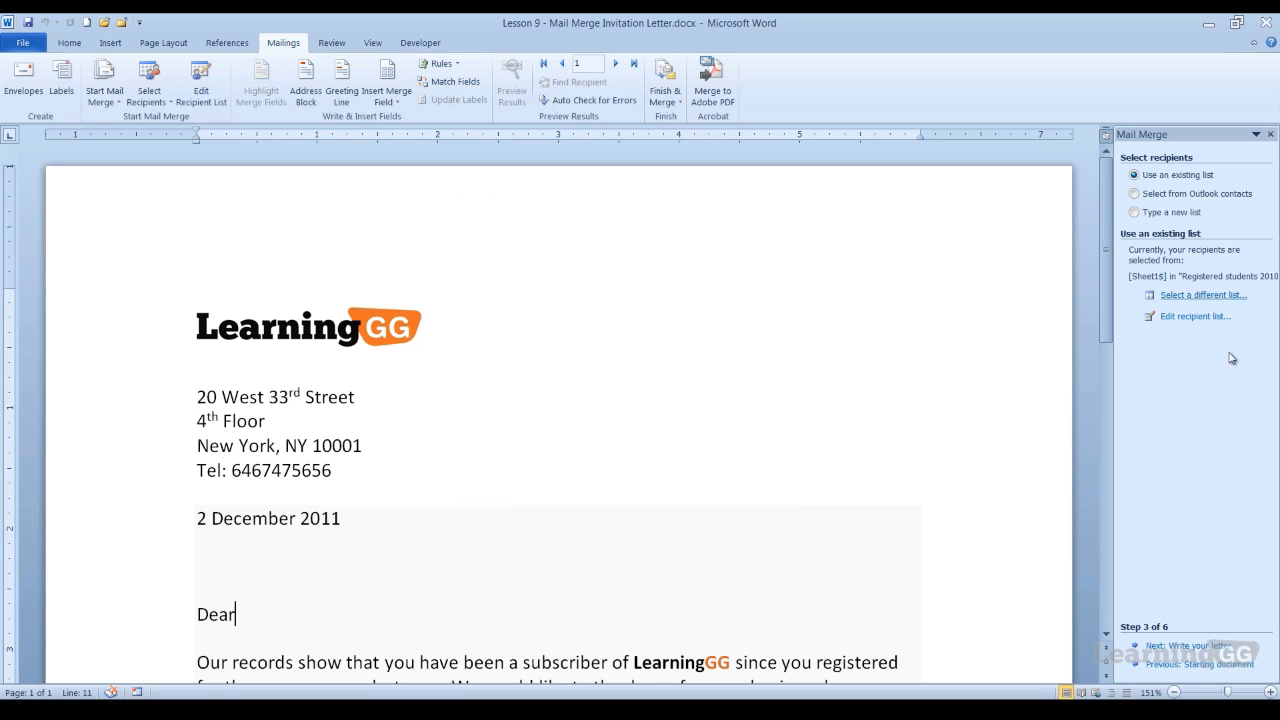
# Proceed to writing the letter and set up an address block beneath the date, choosing the title, short first name, last name and suffix format.
pyautogui.click(1194, 648)
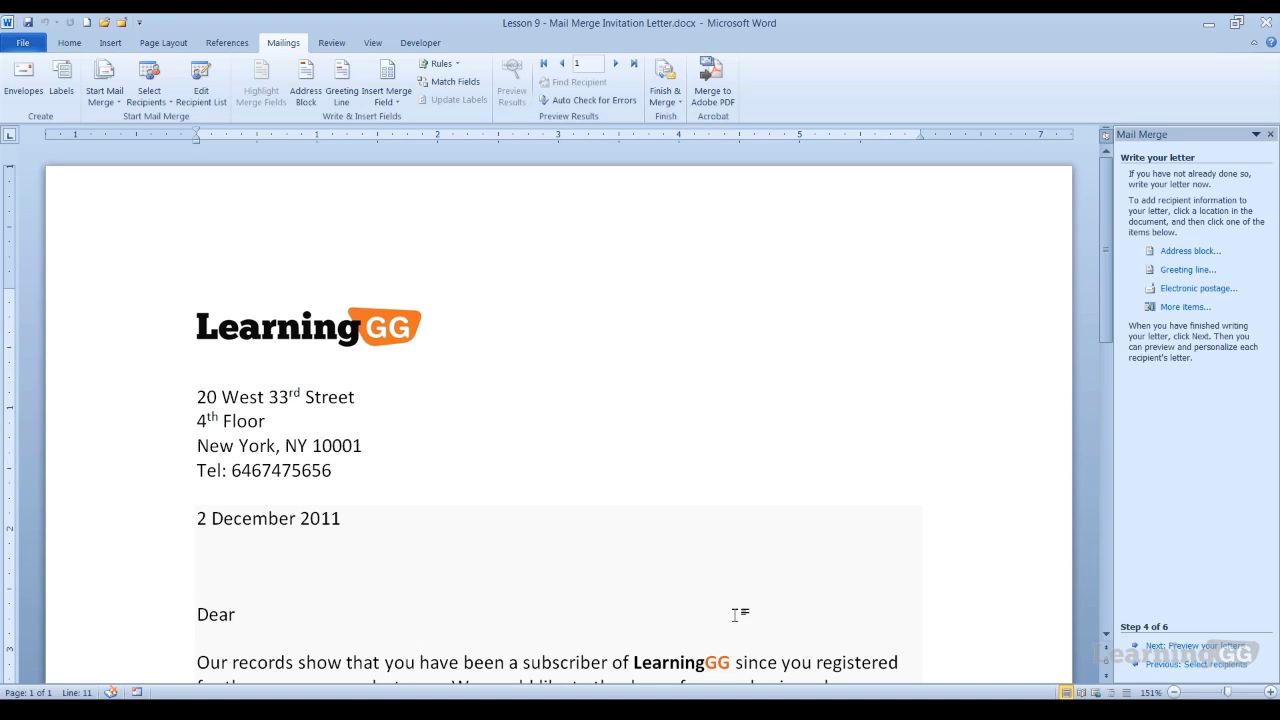
pyautogui.click(207, 560)
pyautogui.scroll(-2, 408, 563)
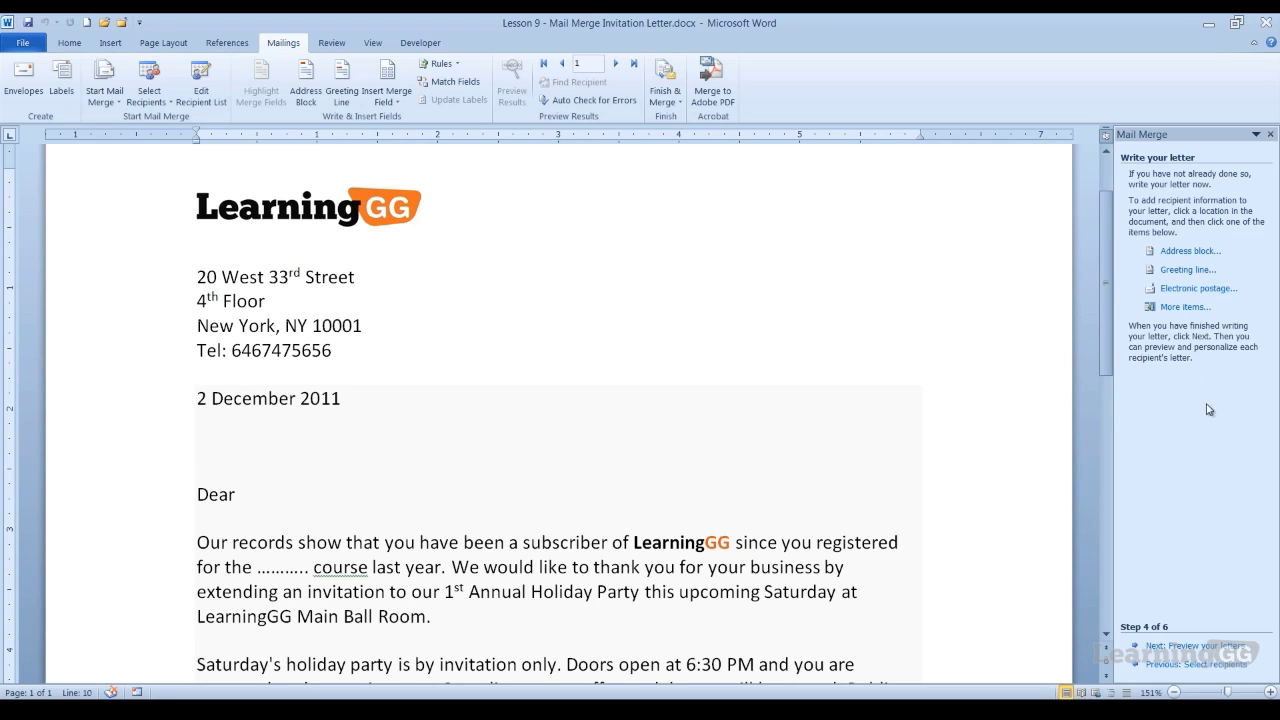
pyautogui.click(1186, 254)
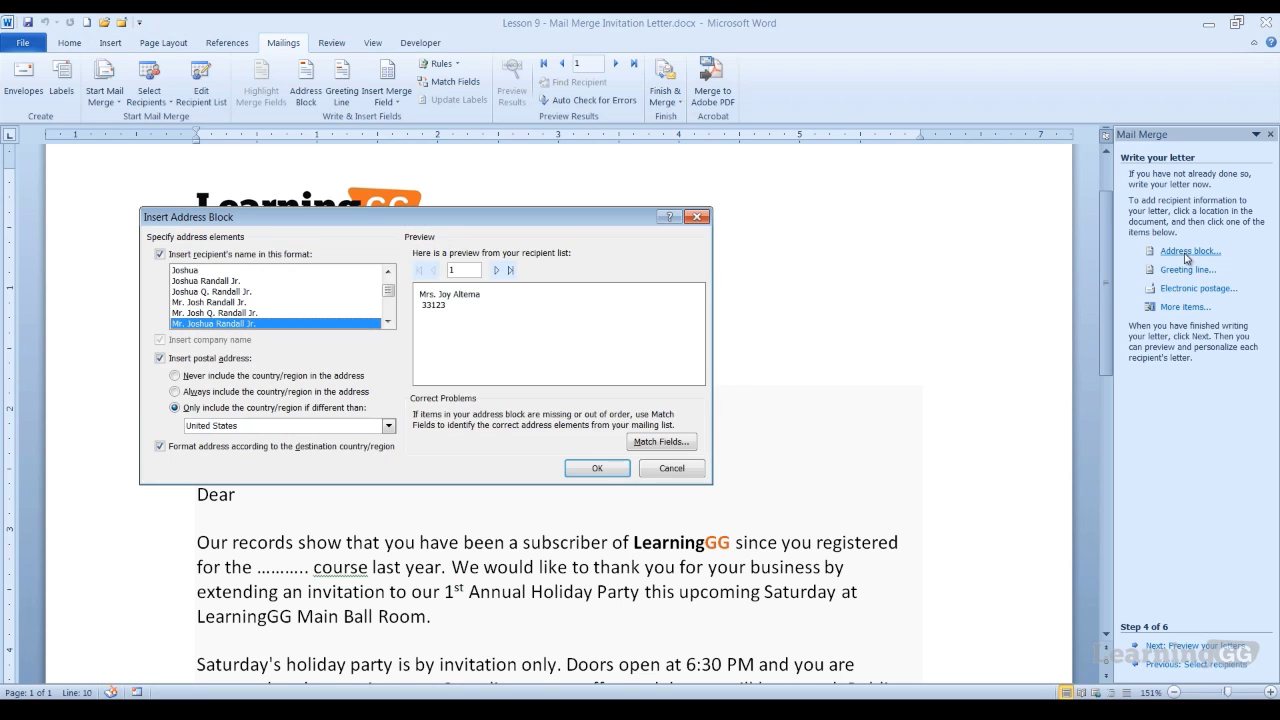
pyautogui.click(268, 303)
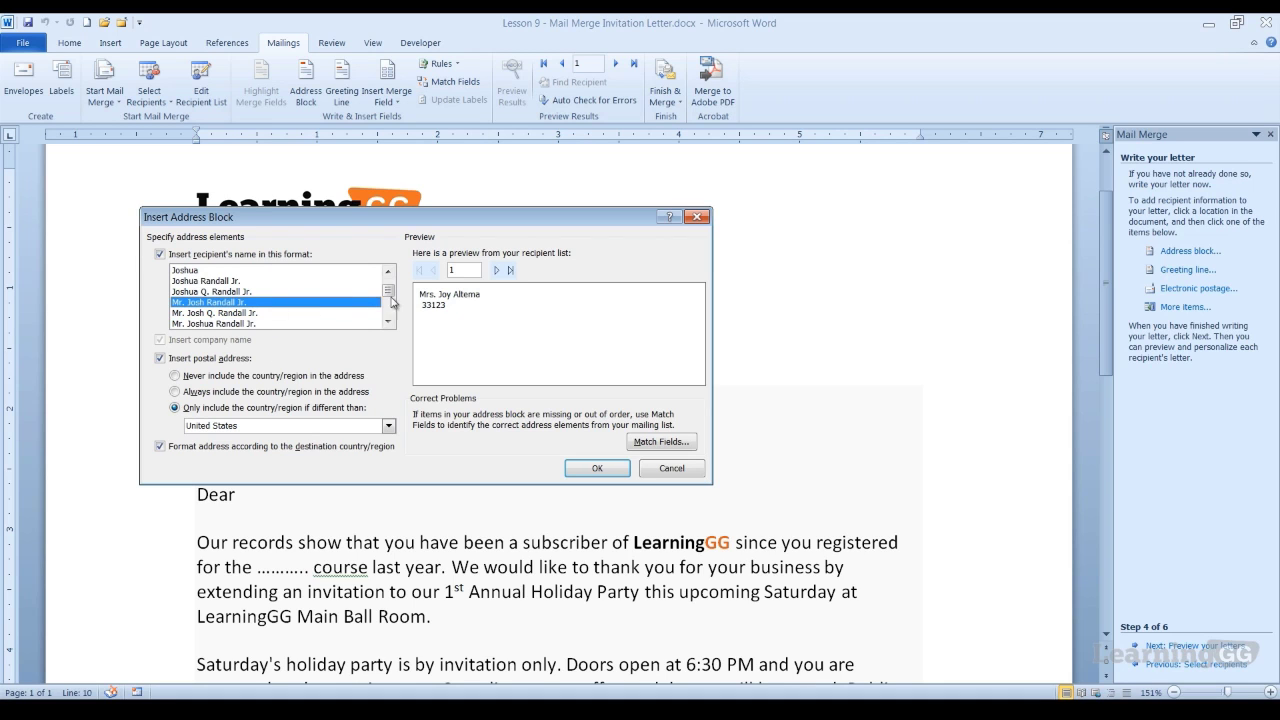
pyautogui.click(389, 322)
pyautogui.click(389, 323)
pyautogui.click(389, 323)
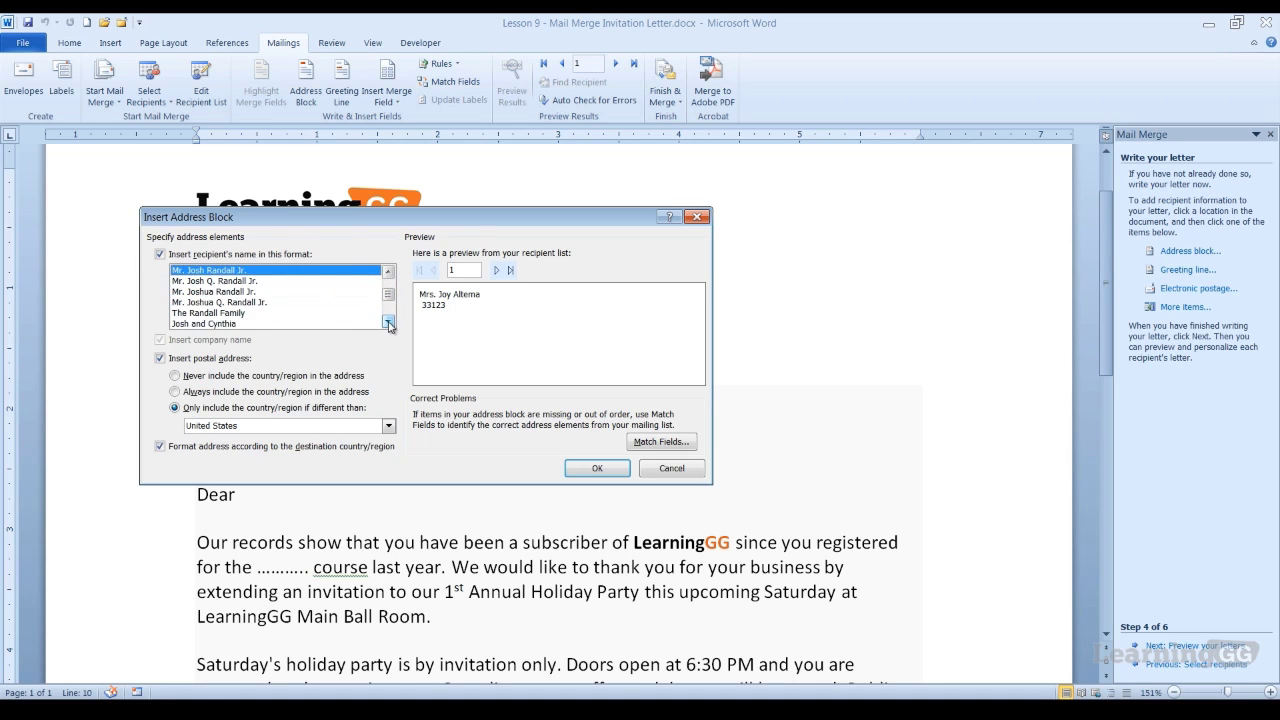
pyautogui.click(389, 272)
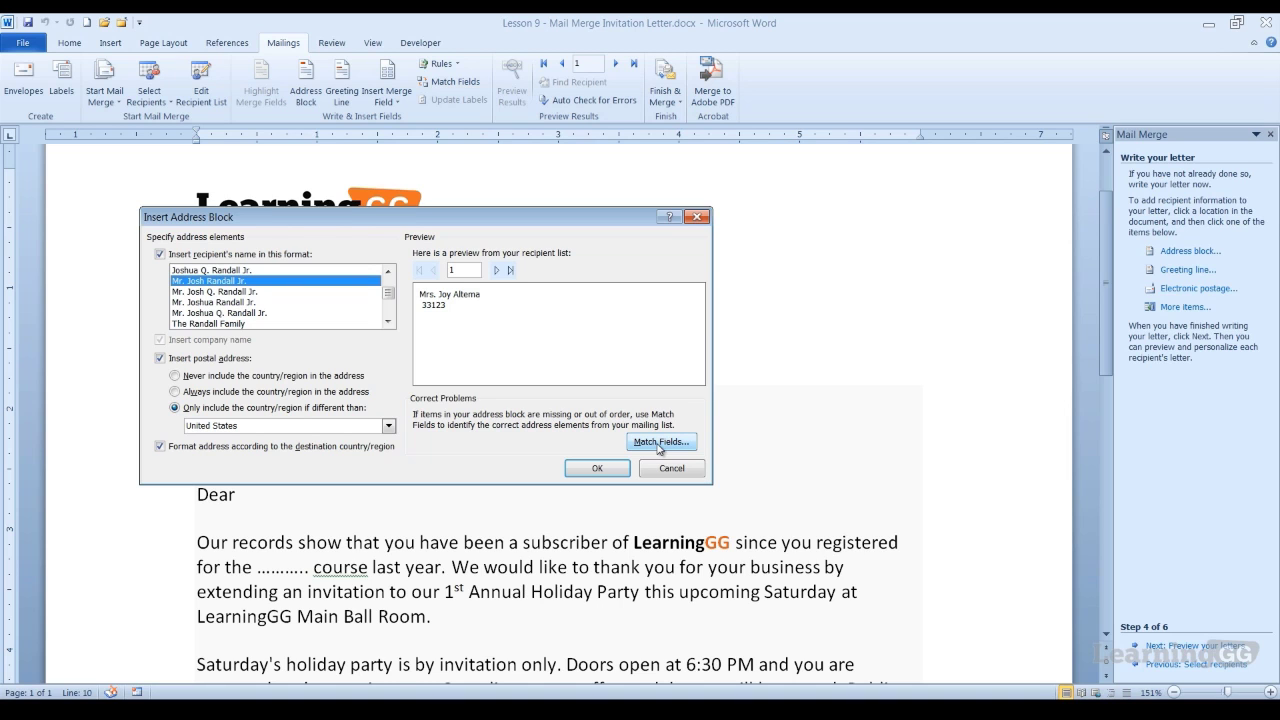
# Match the address block's Address 1 to Street, City to City and State to State.
pyautogui.click(660, 444)
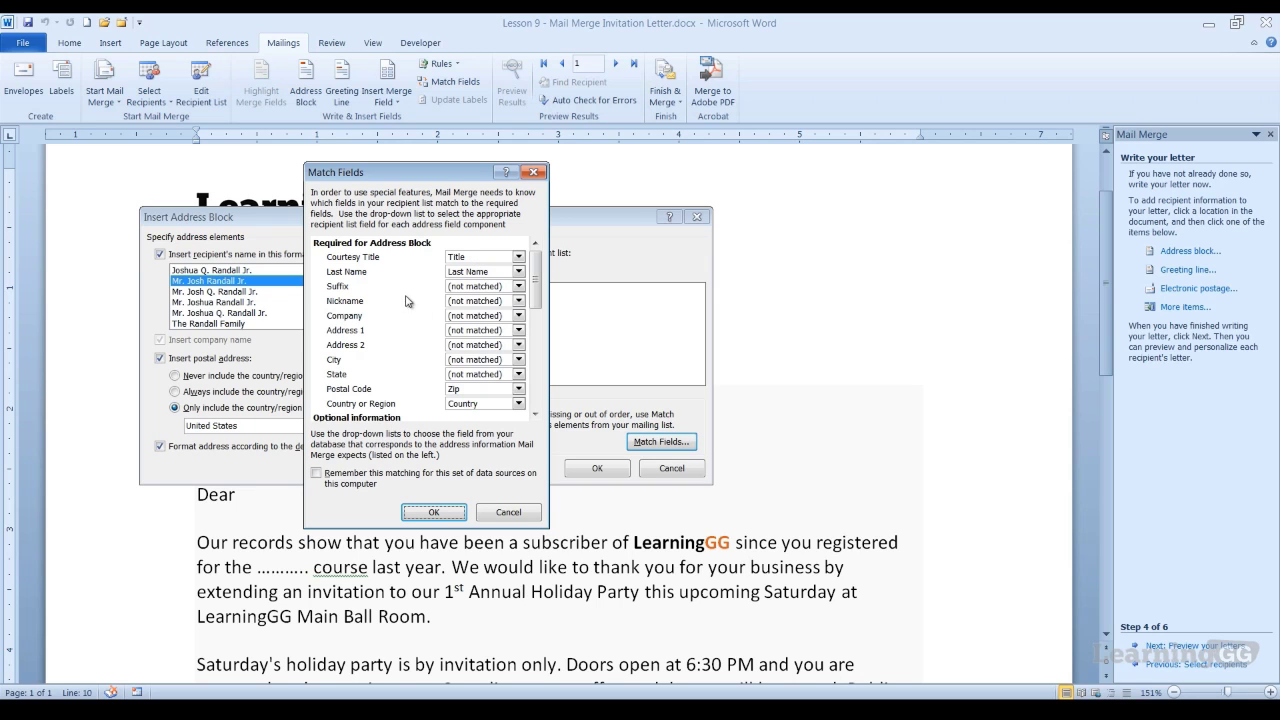
pyautogui.click(518, 330)
pyautogui.click(455, 395)
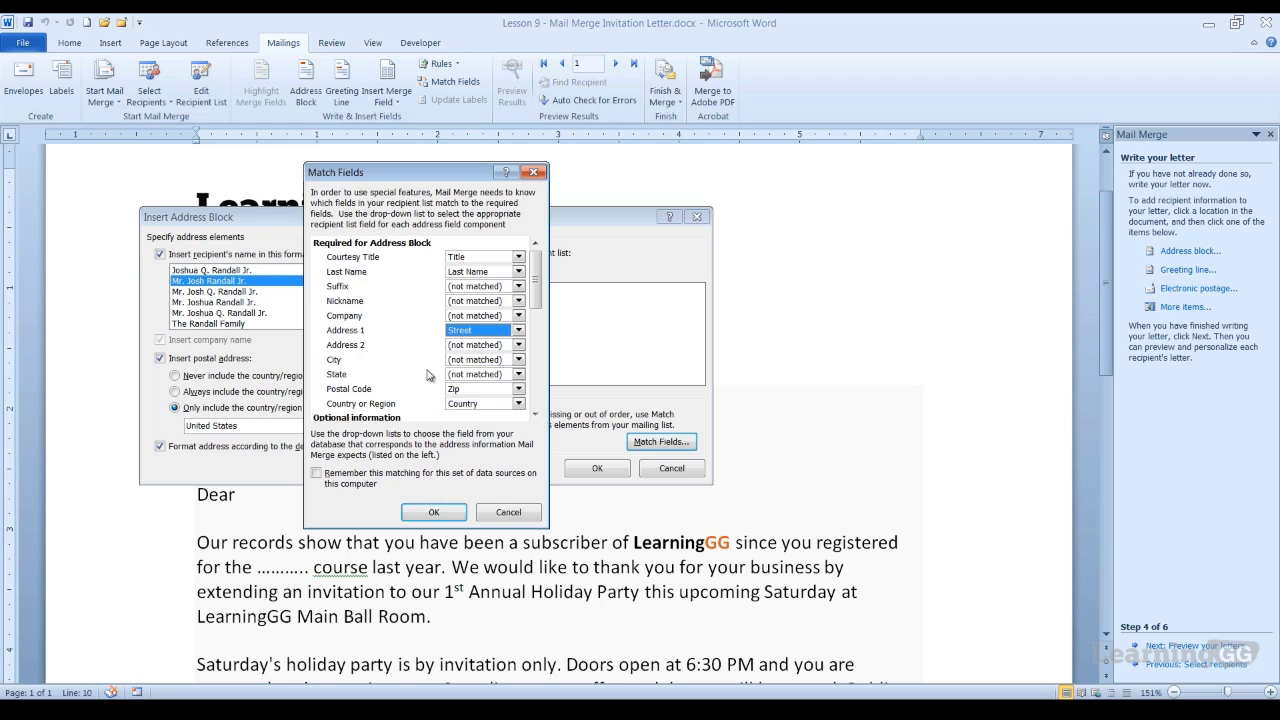
pyautogui.click(518, 359)
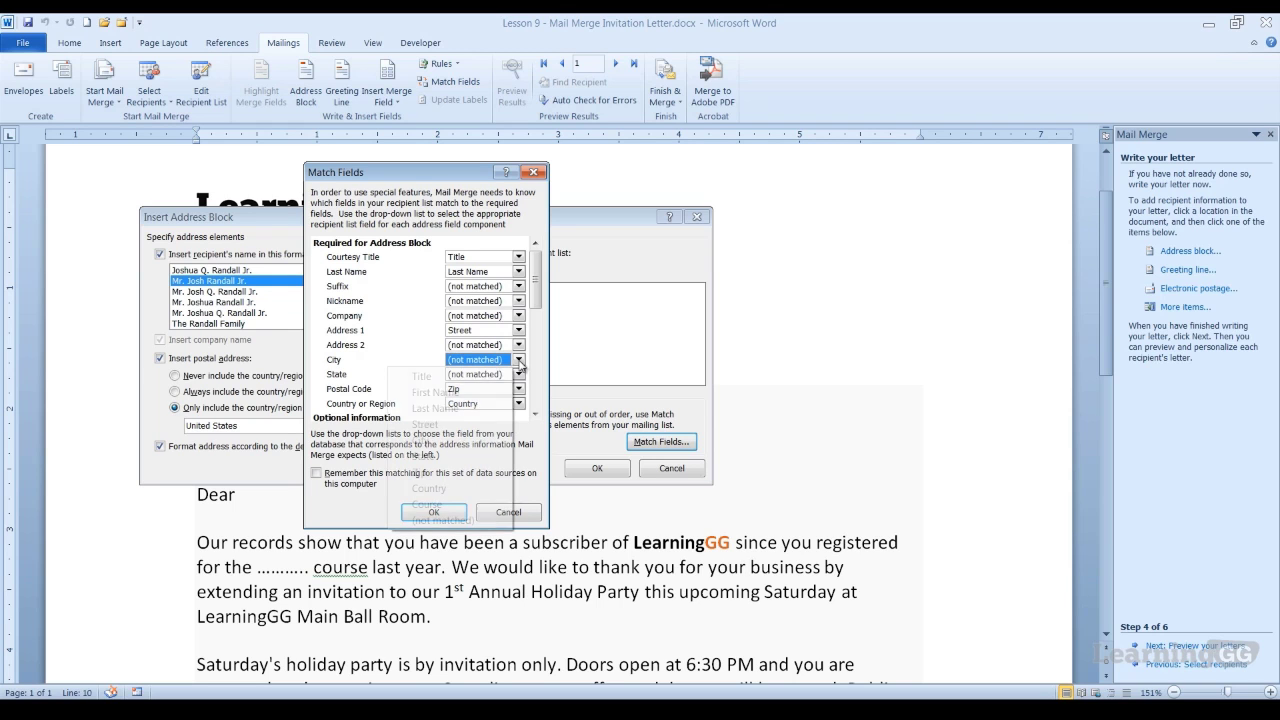
pyautogui.click(468, 441)
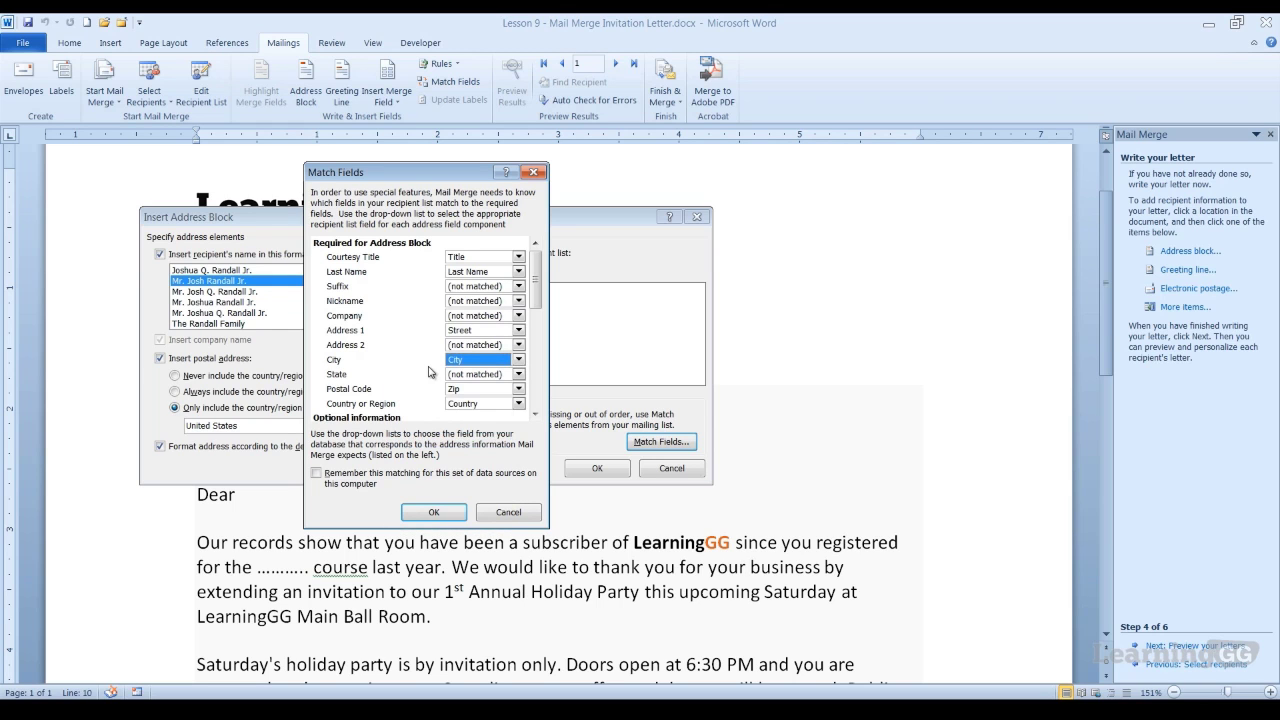
pyautogui.click(518, 374)
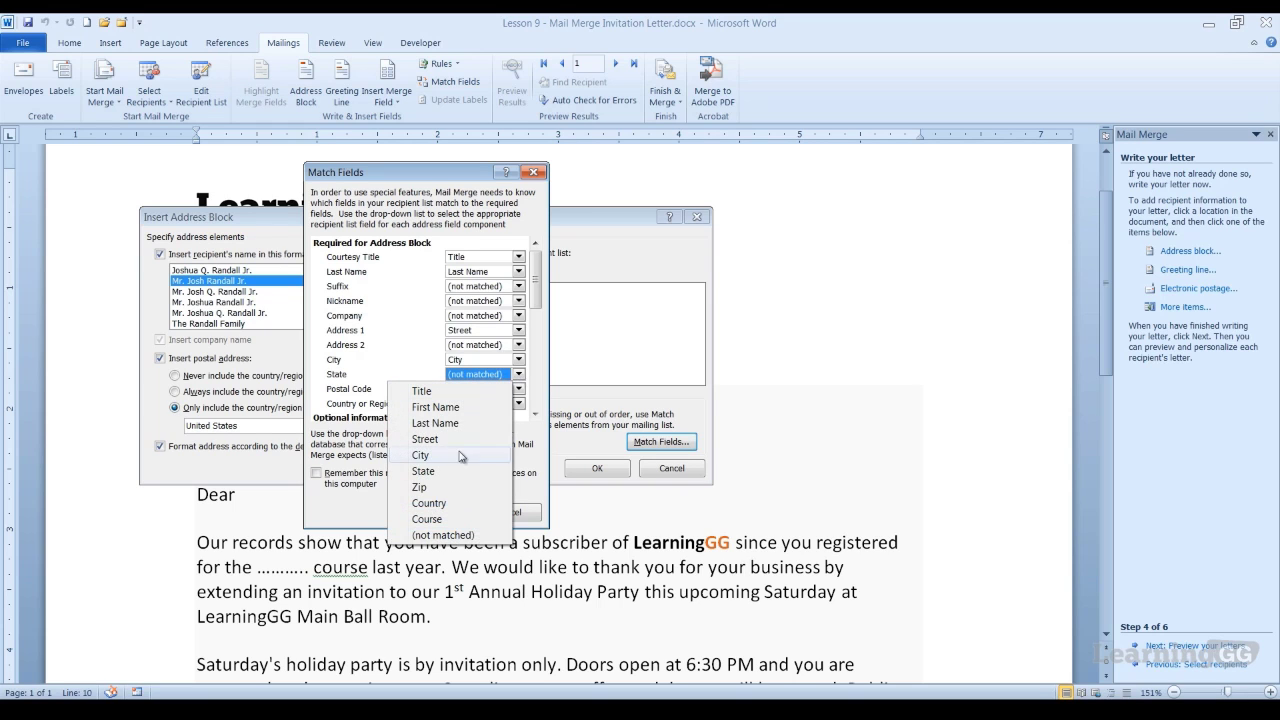
pyautogui.click(452, 471)
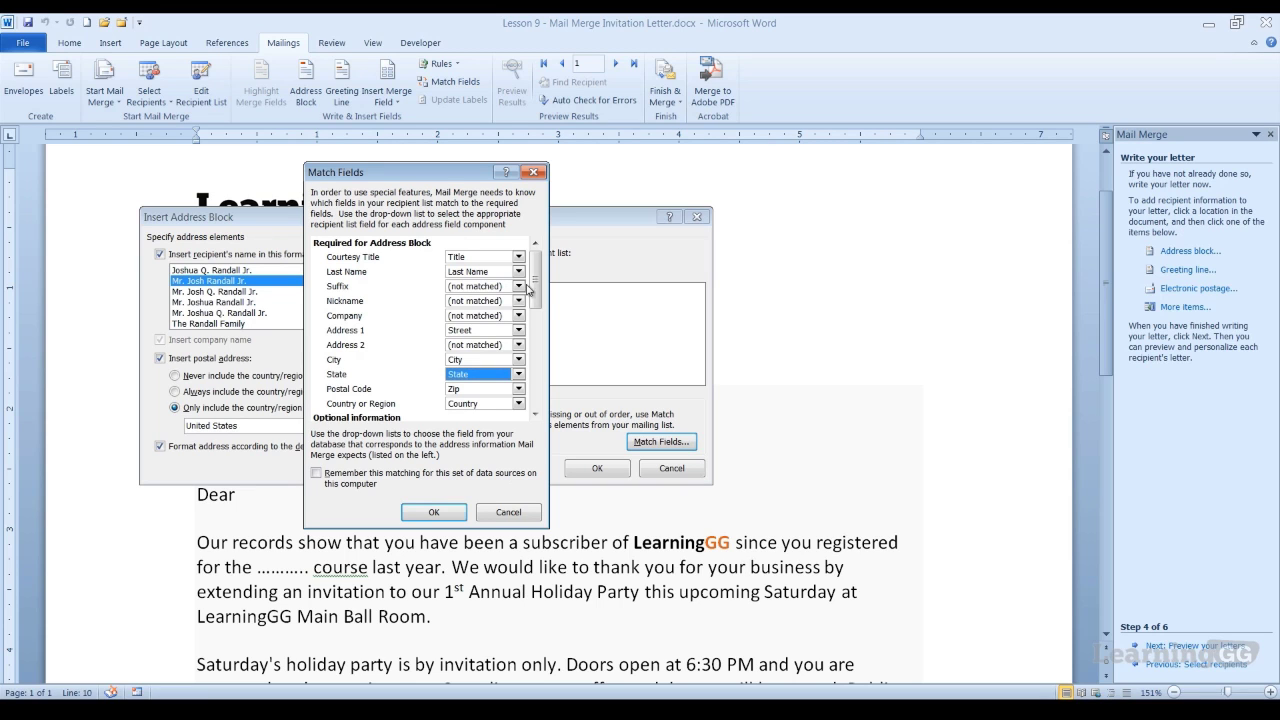
pyautogui.moveTo(537, 295)
pyautogui.mouseDown()
pyautogui.moveTo(534, 352)
pyautogui.moveTo(533, 290)
pyautogui.mouseUp()
pyautogui.click(453, 517)
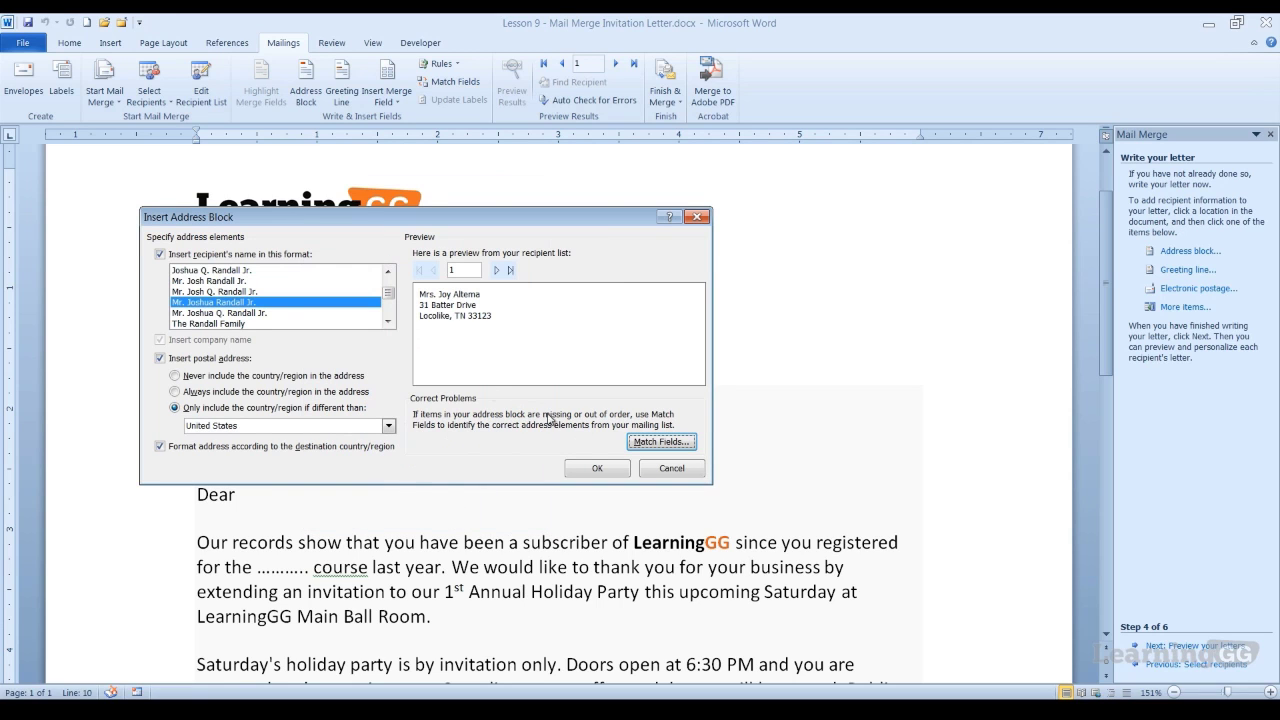
# Insert the configured address block between the date and the "Dear" line.
pyautogui.click(585, 472)
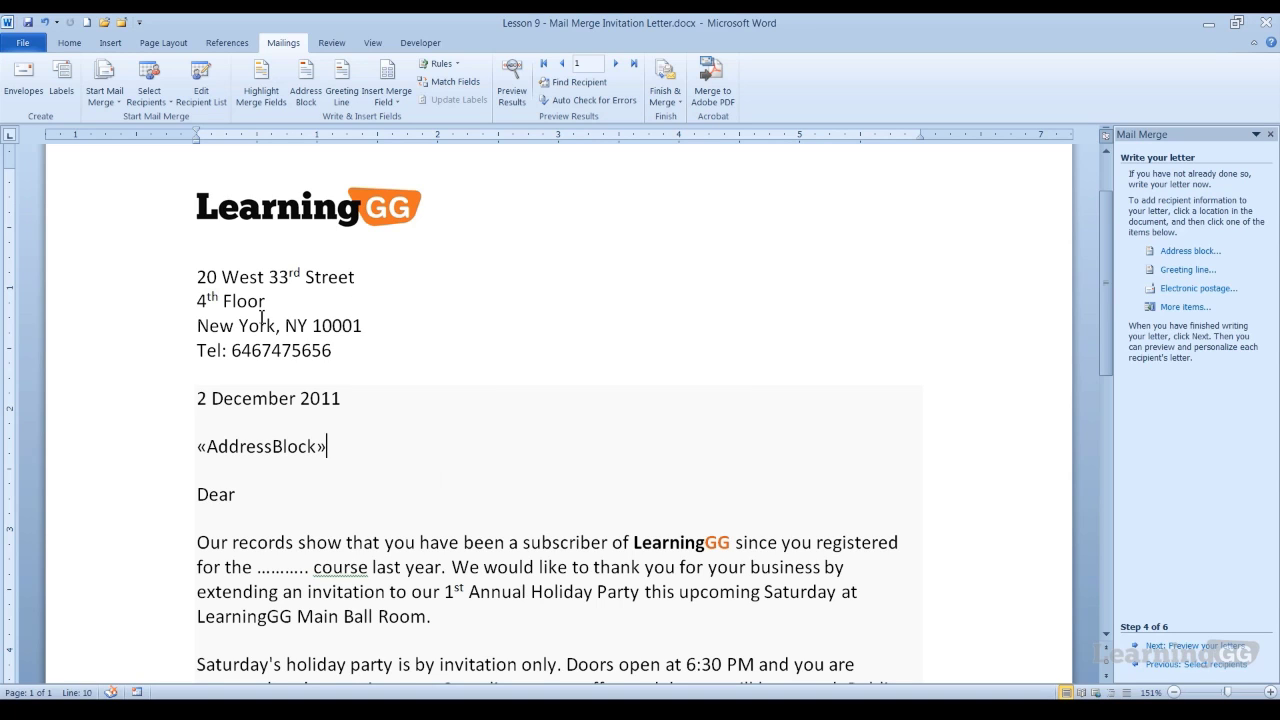
pyautogui.tripleClick(312, 377)
pyautogui.click(390, 445)
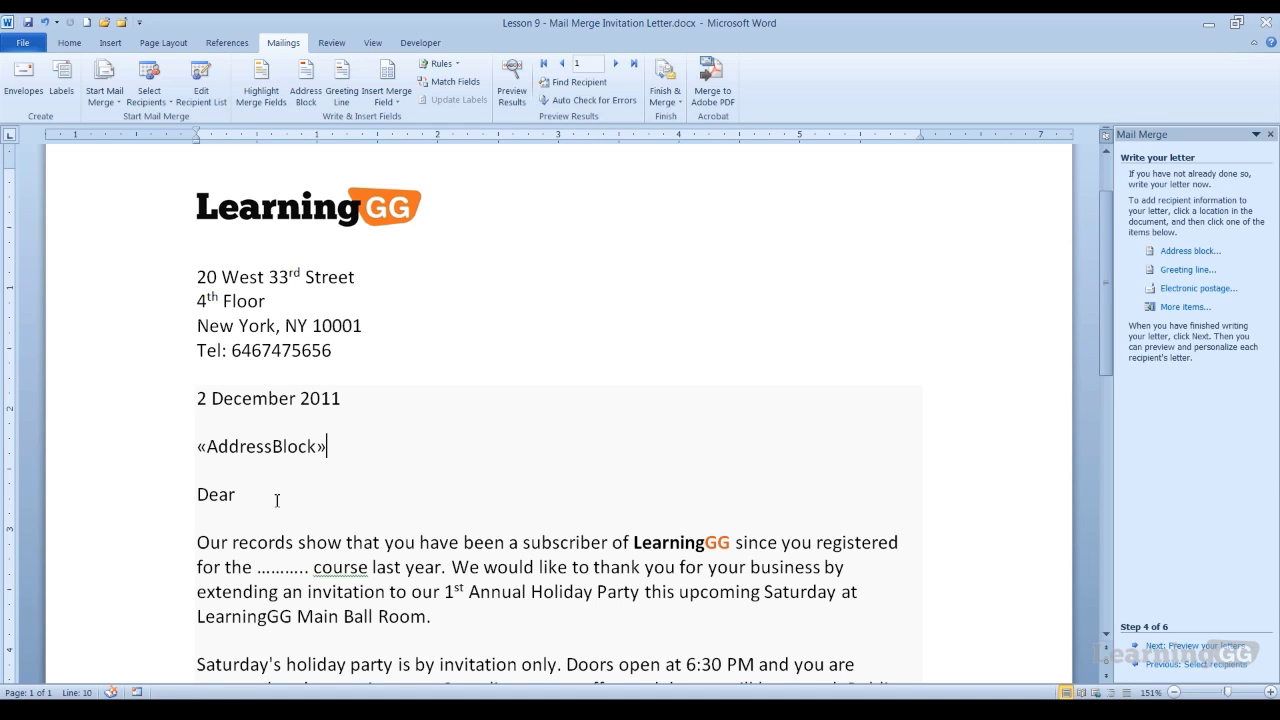
pyautogui.click(1189, 270)
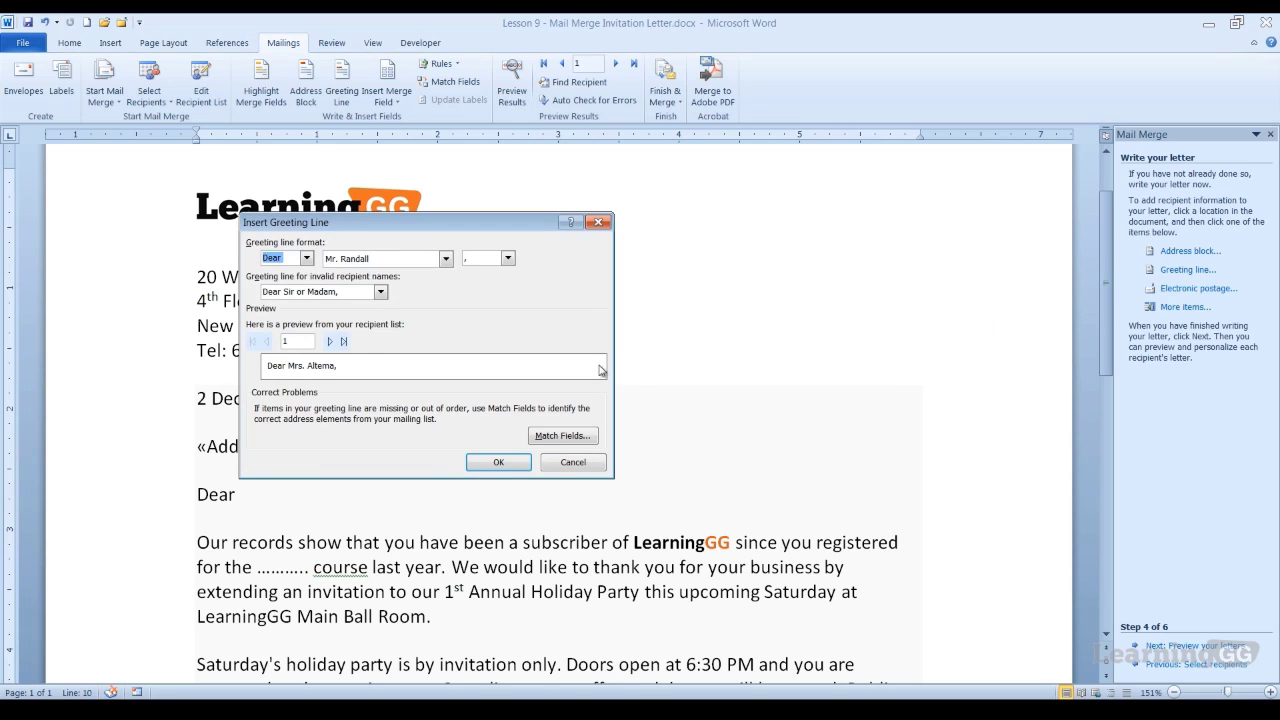
pyautogui.click(307, 259)
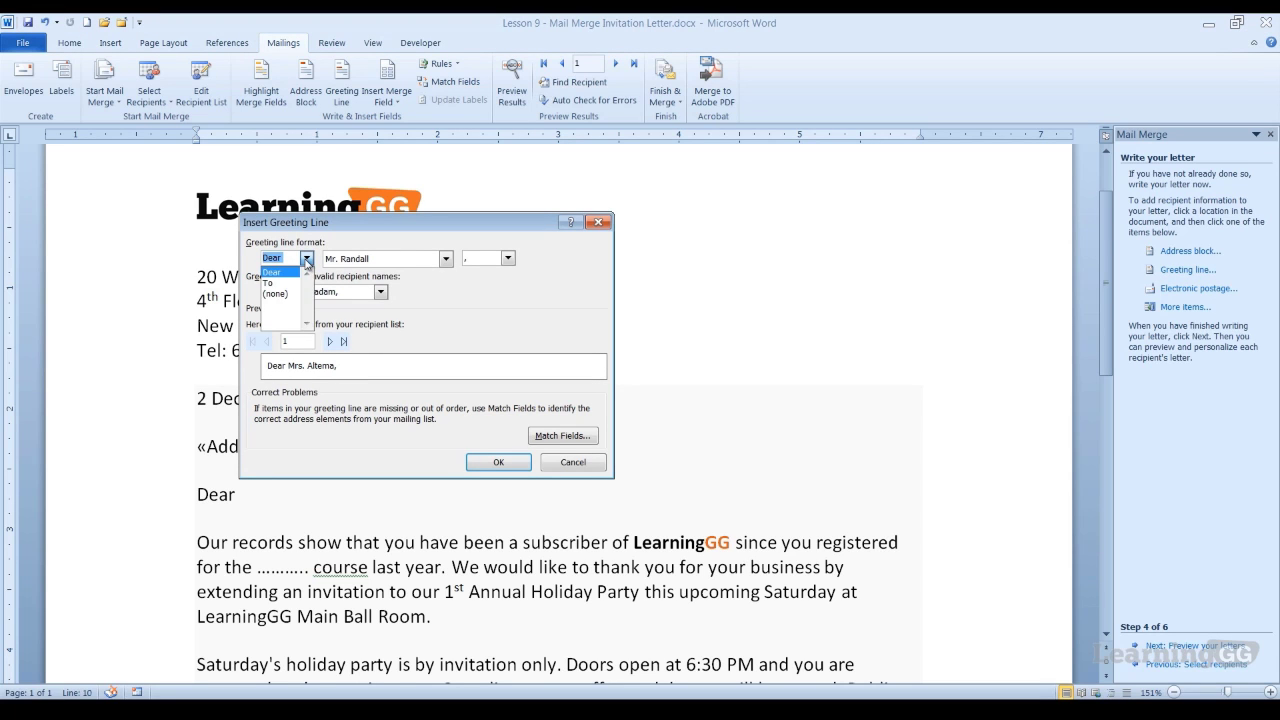
pyautogui.click(307, 260)
pyautogui.click(446, 259)
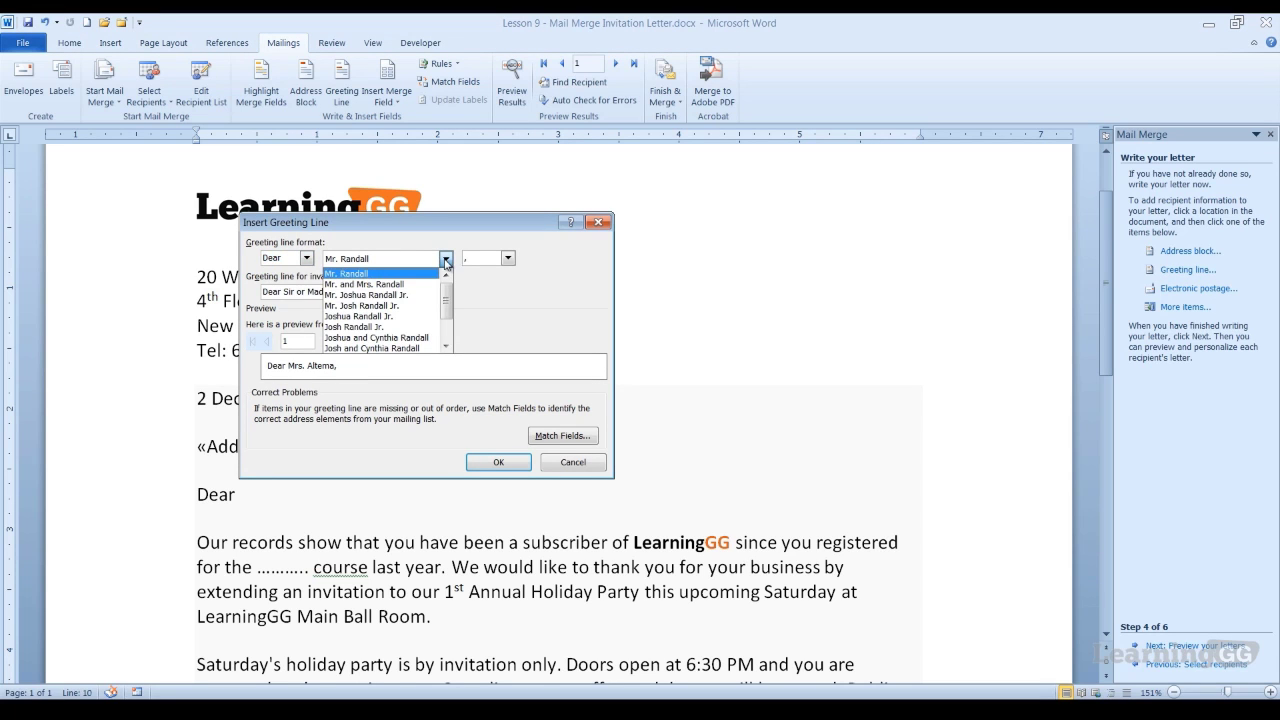
pyautogui.click(446, 261)
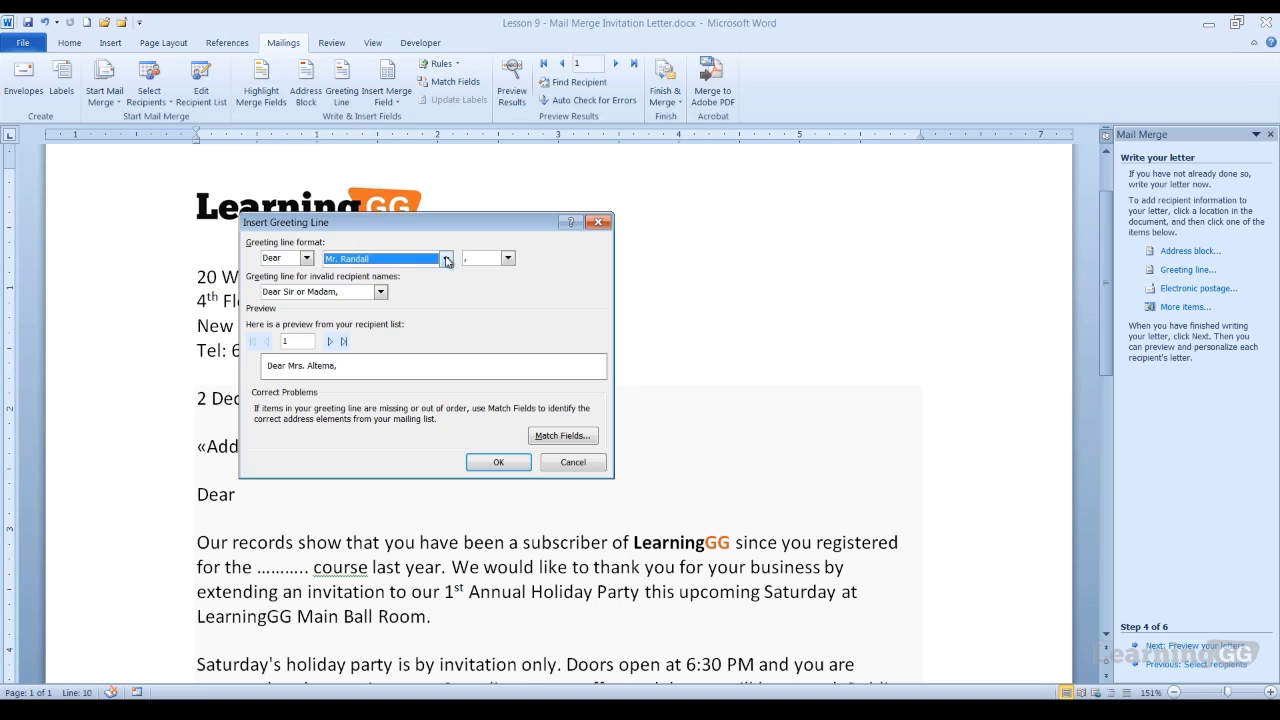
pyautogui.click(573, 463)
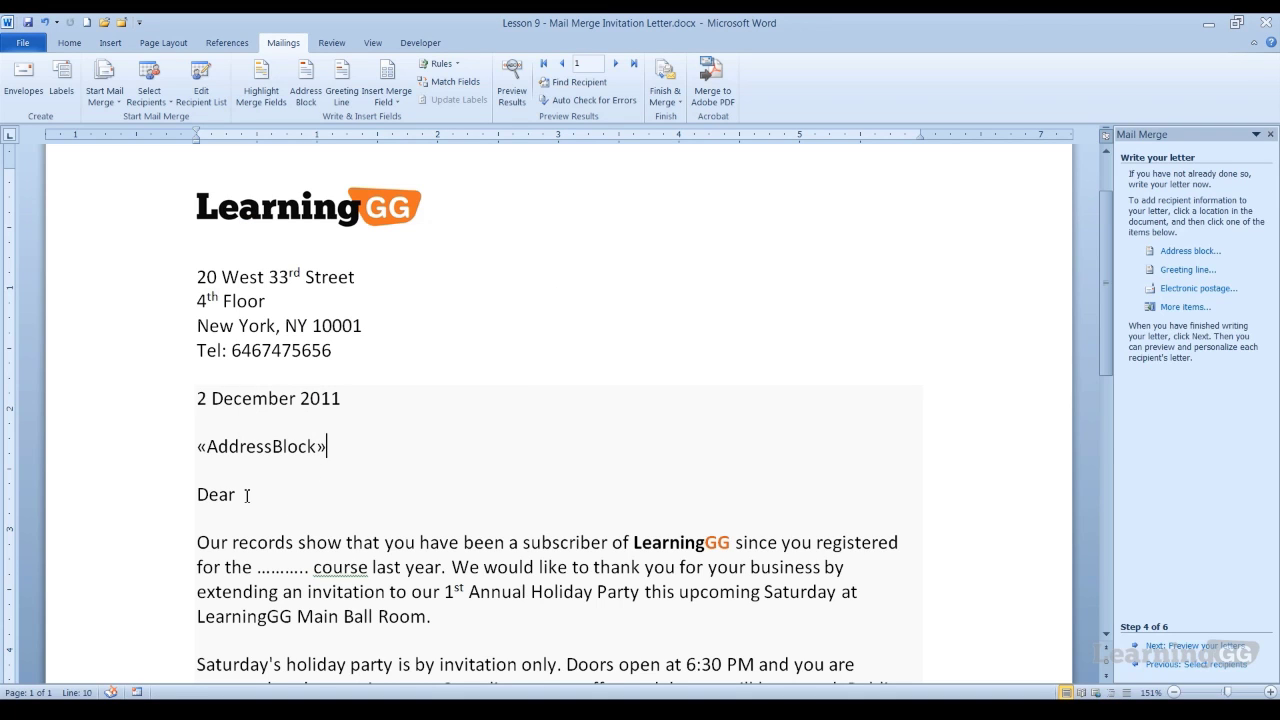
# Insert the First Name merge field after "Dear" in the salutation line.
pyautogui.click(362, 505)
pyautogui.click(1185, 307)
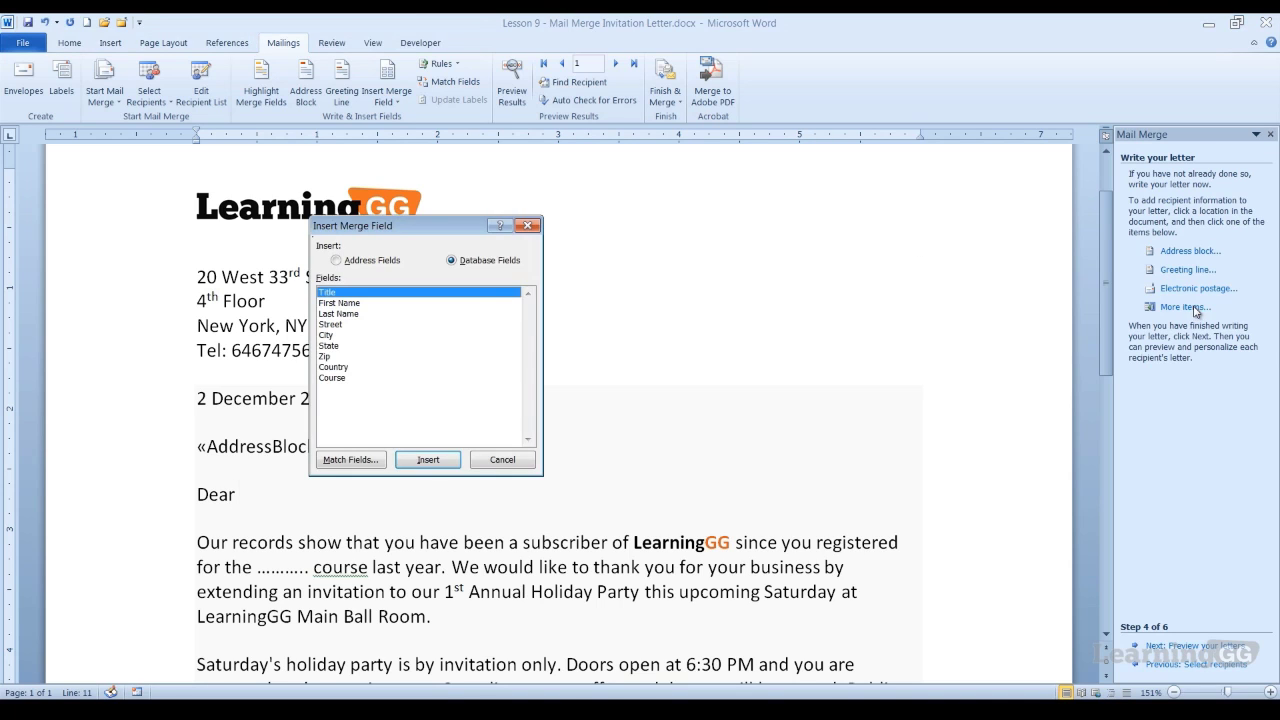
pyautogui.click(350, 303)
pyautogui.click(447, 464)
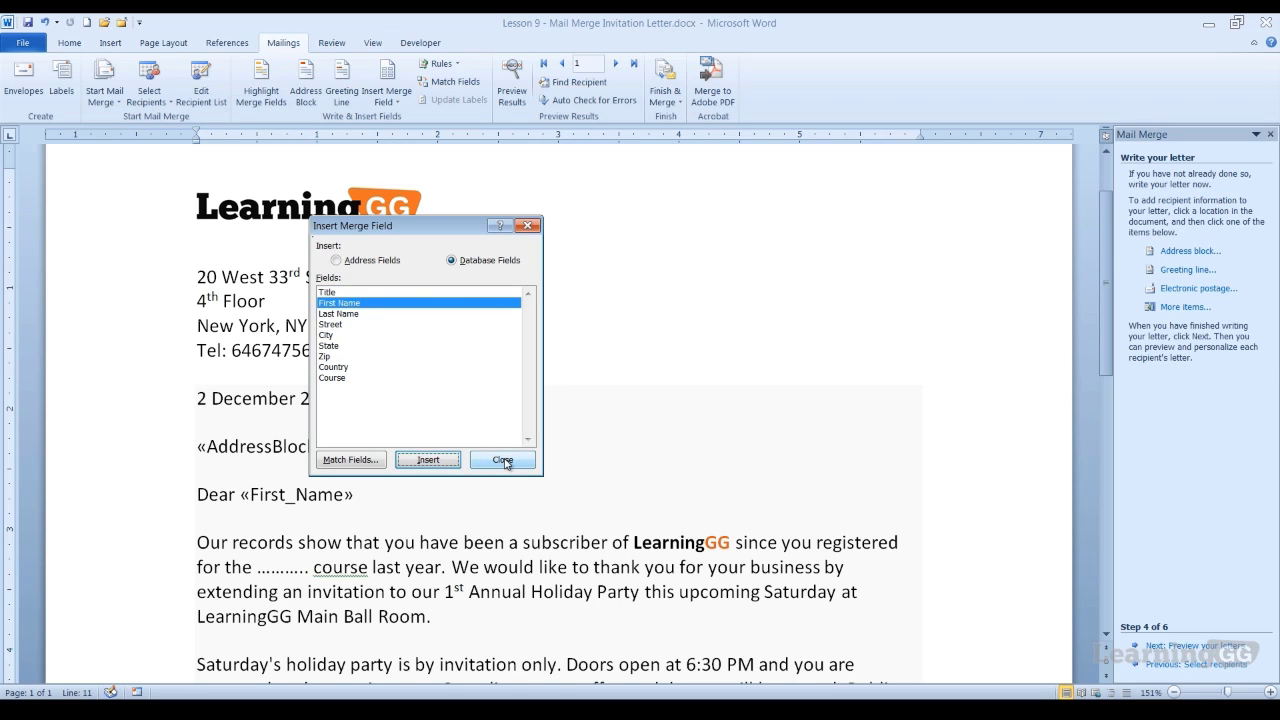
pyautogui.click(505, 462)
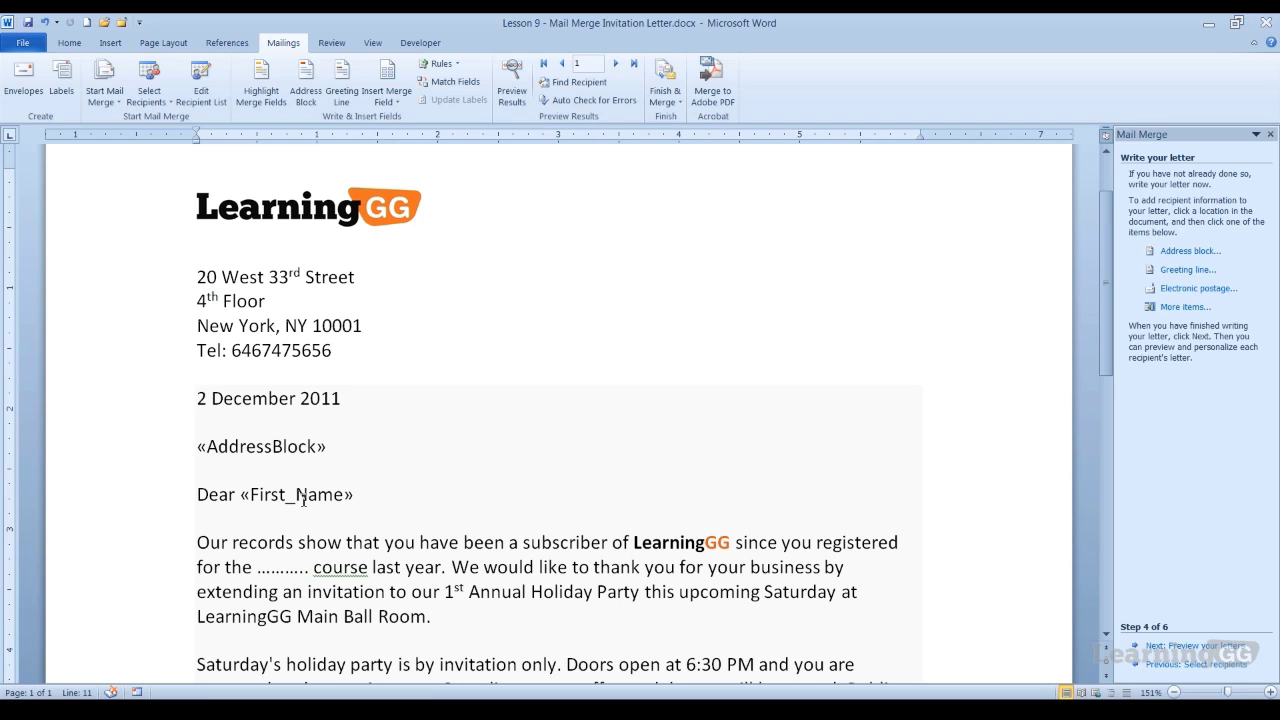
# Replace the dotted placeholder before "course" in the first paragraph with the Course merge field.
pyautogui.scroll(-2, 303, 500)
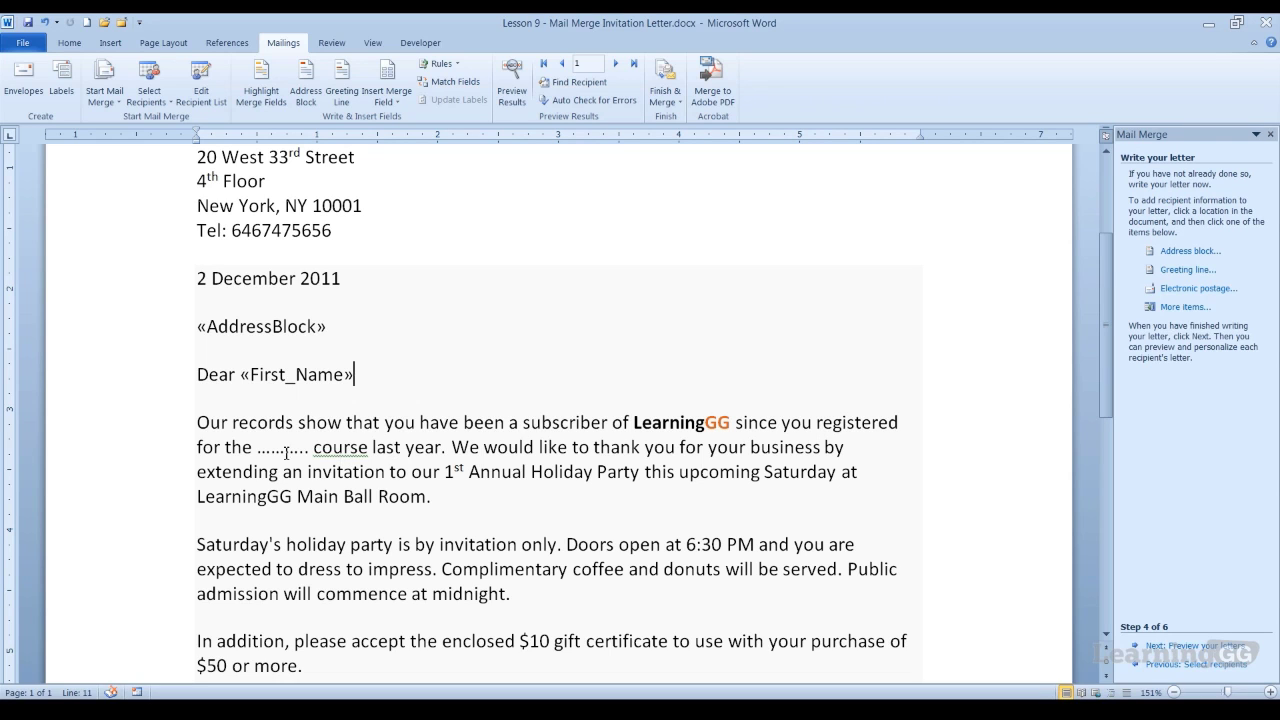
pyautogui.moveTo(258, 453); pyautogui.dragTo(310, 458)
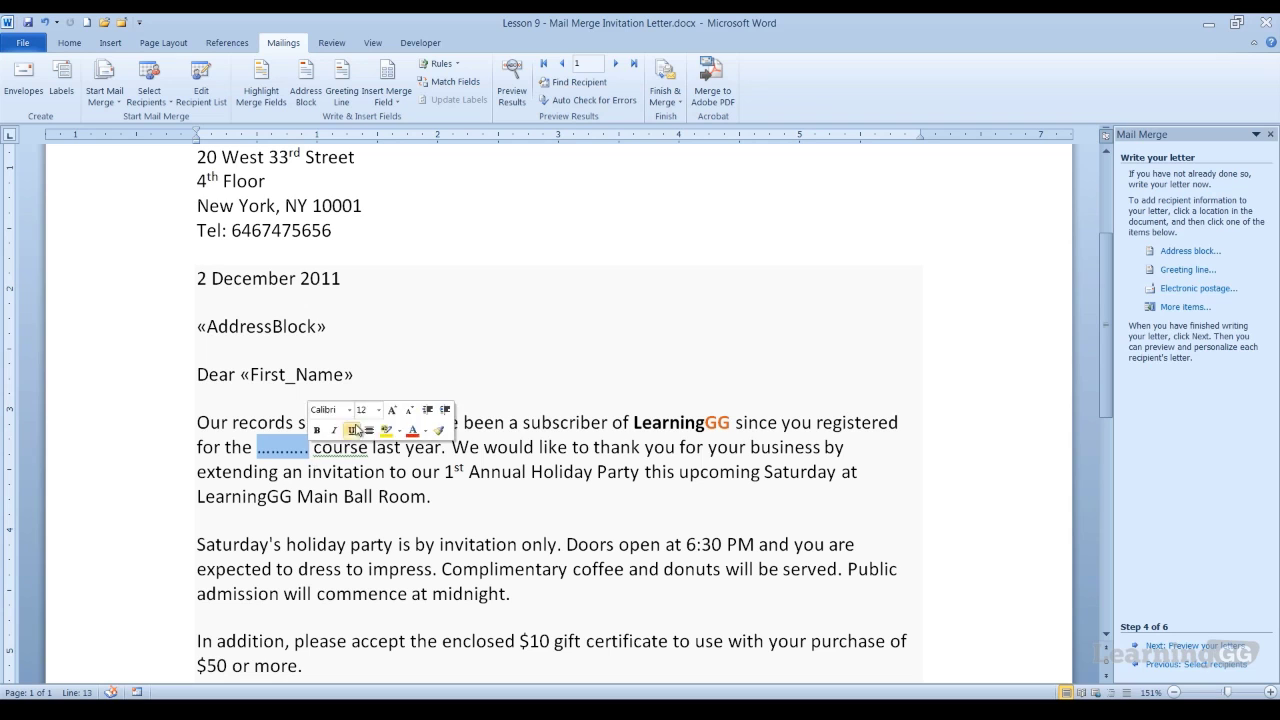
pyautogui.click(1195, 314)
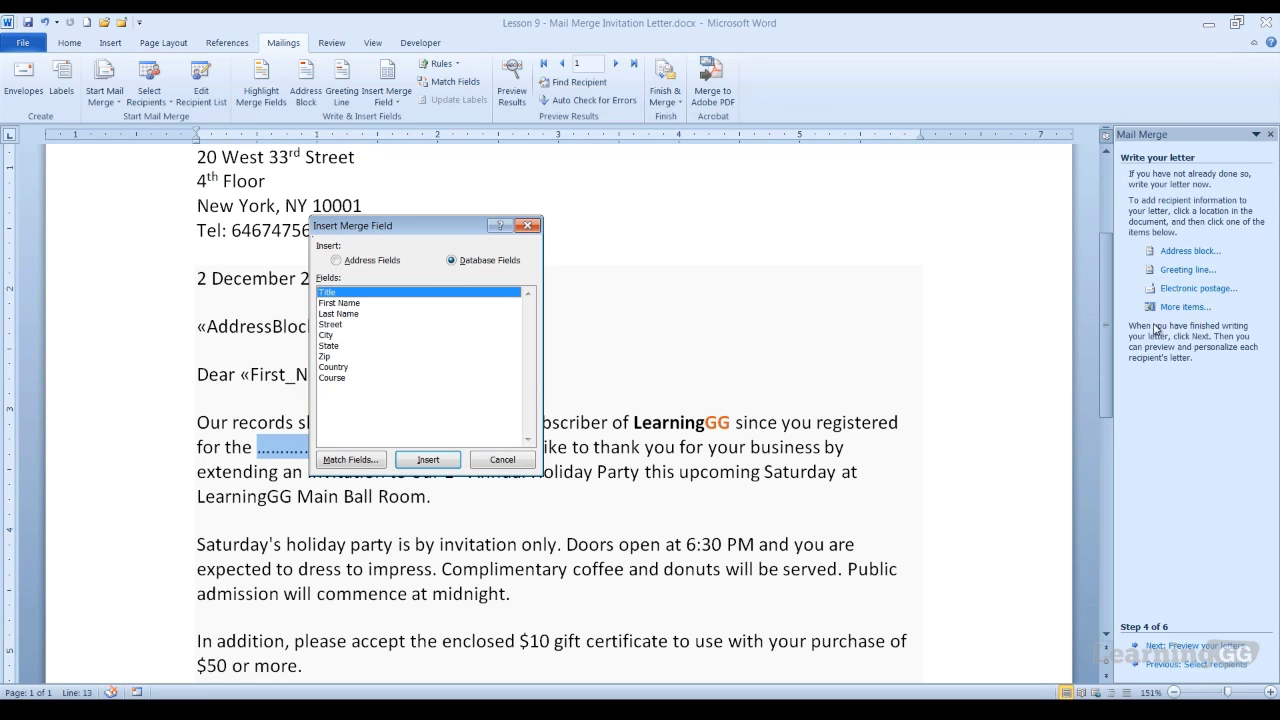
pyautogui.click(340, 379)
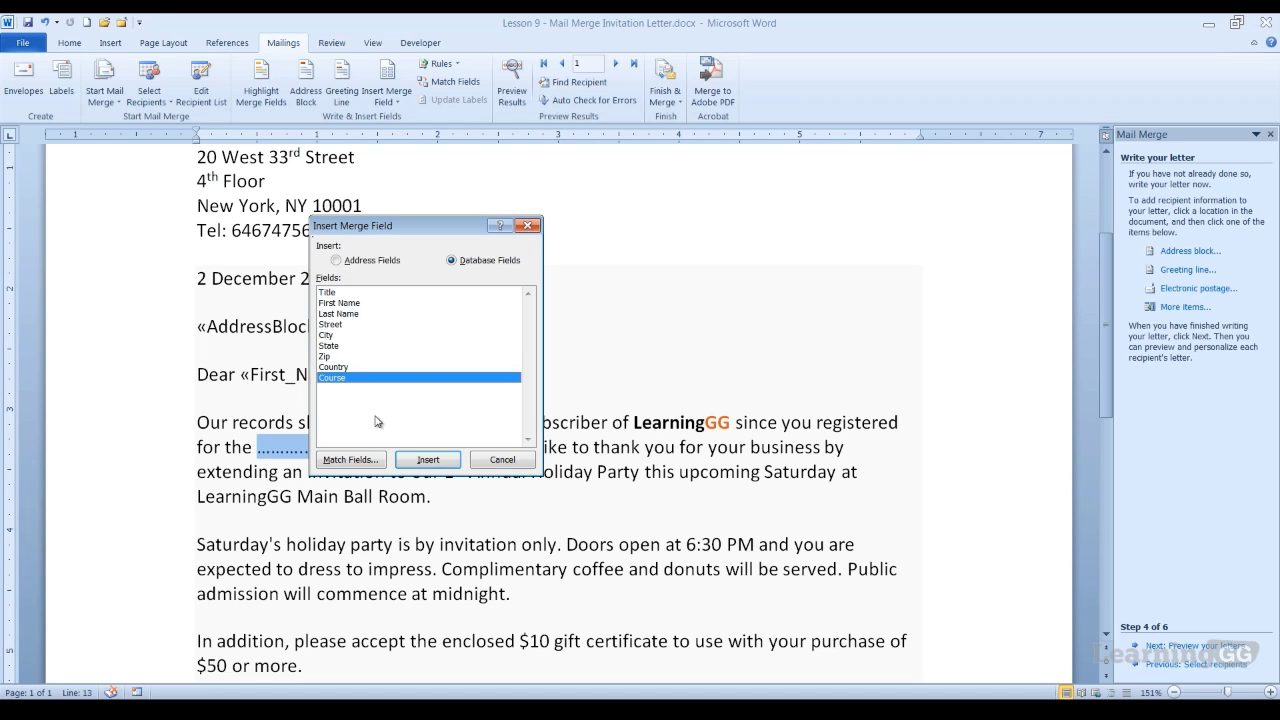
pyautogui.click(428, 460)
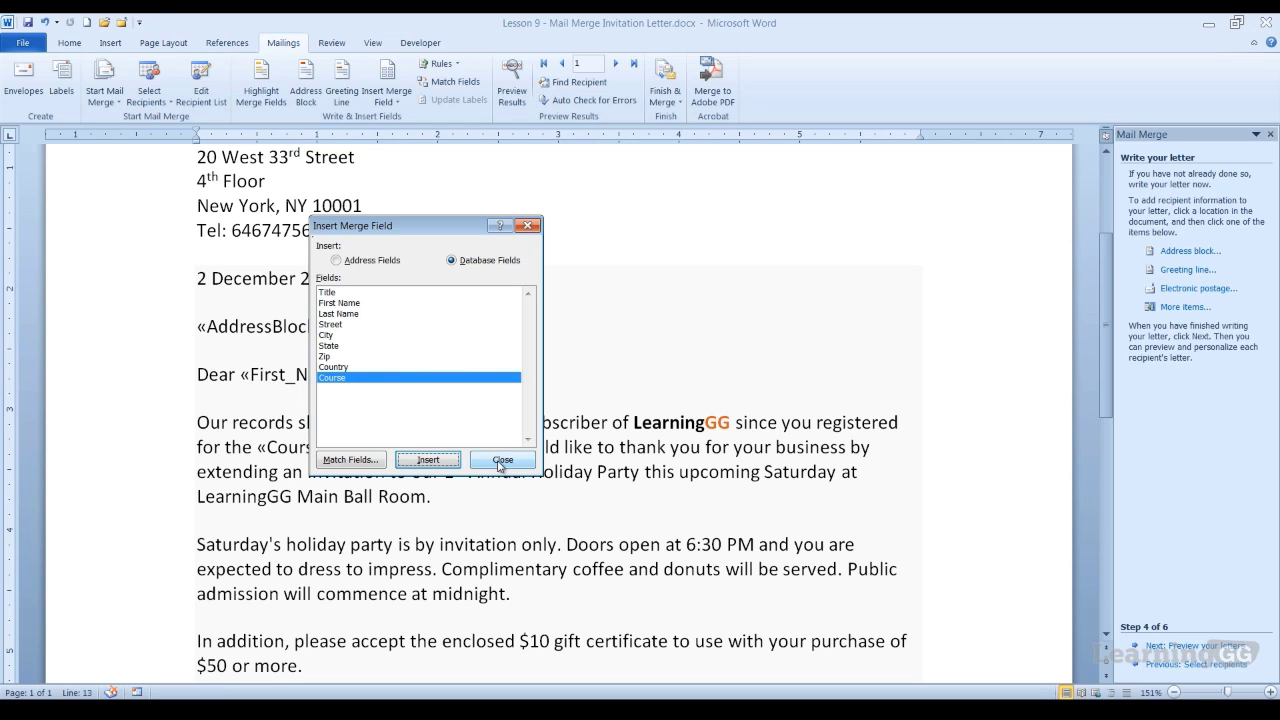
pyautogui.click(502, 460)
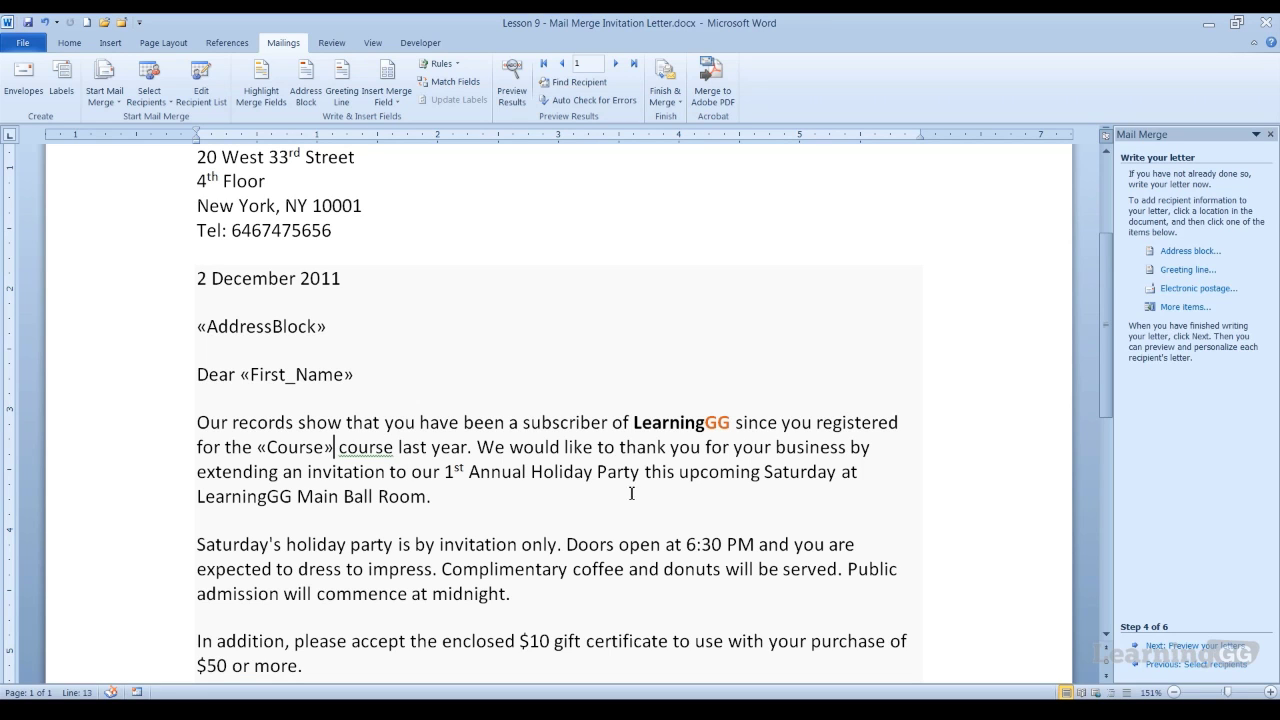
# Preview the first merged letter to check its address layout, and return to the letter-writing stage.
pyautogui.click(1186, 646)
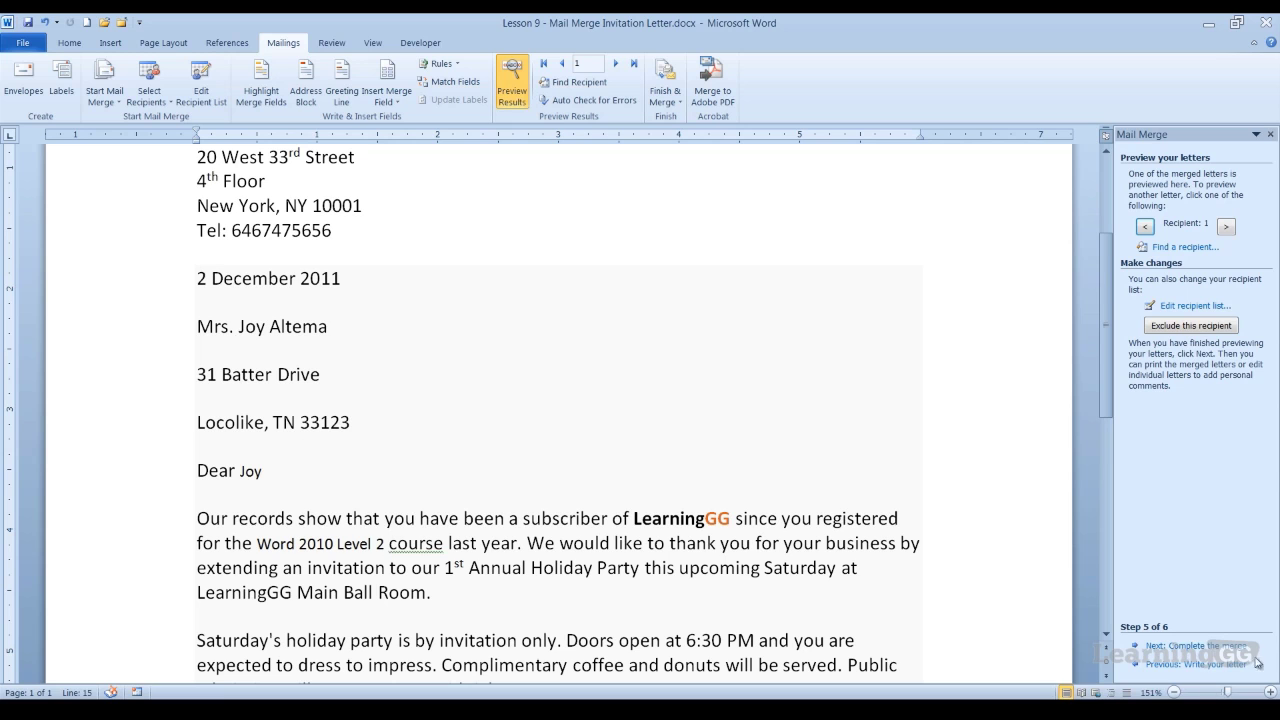
pyautogui.click(1190, 665)
# Set the font of the entire letter to Cambria (Body).
pyautogui.moveTo(172, 280); pyautogui.dragTo(278, 445)
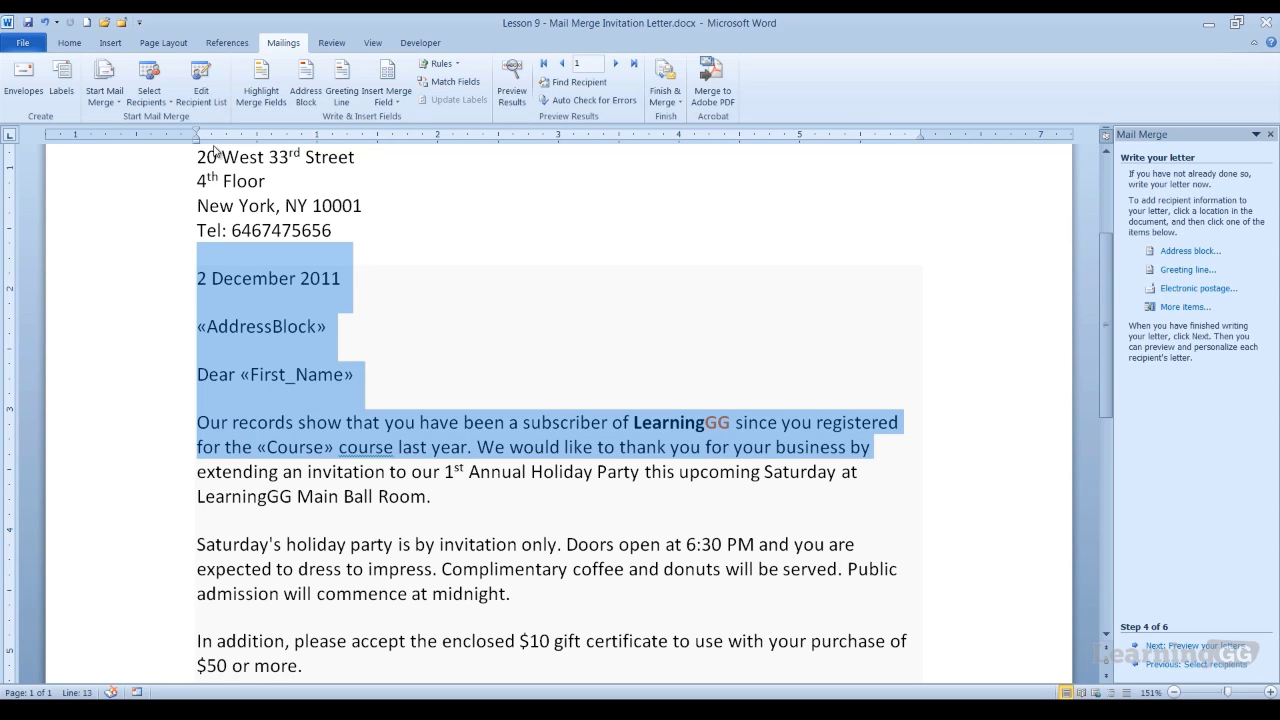
pyautogui.click(69, 42)
pyautogui.click(570, 434)
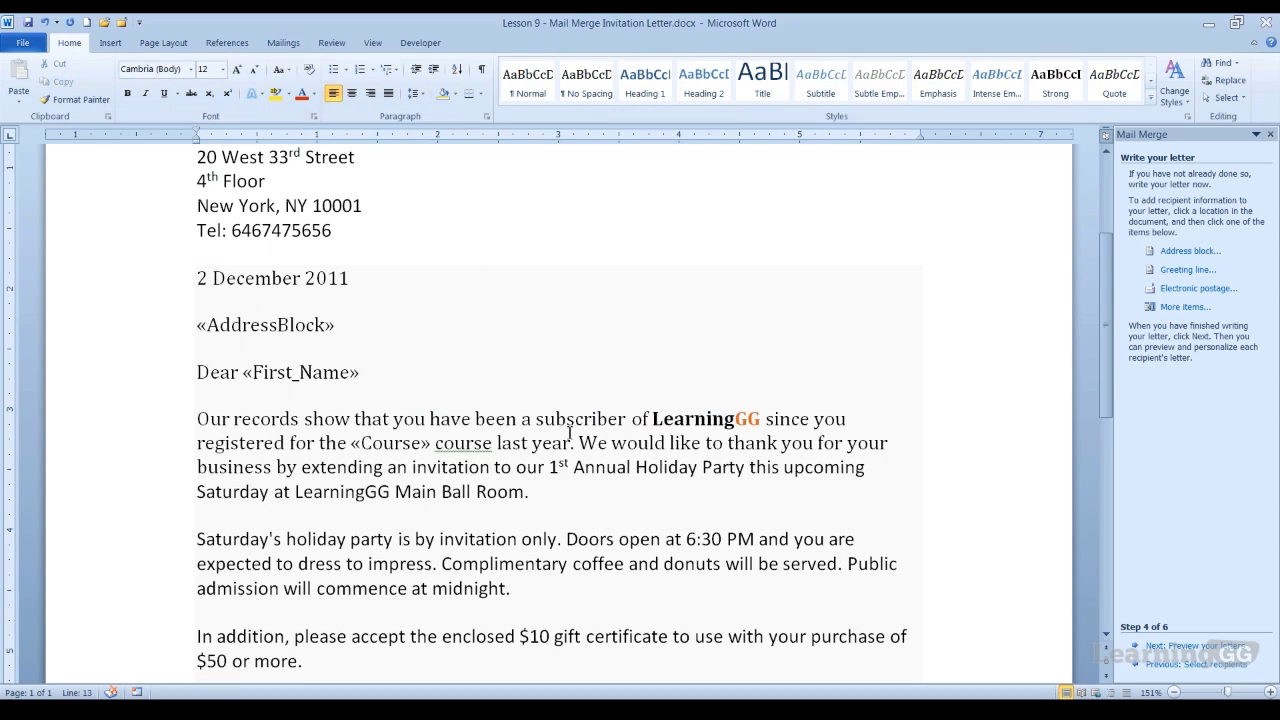
pyautogui.hotkey('ctrl', 'a')
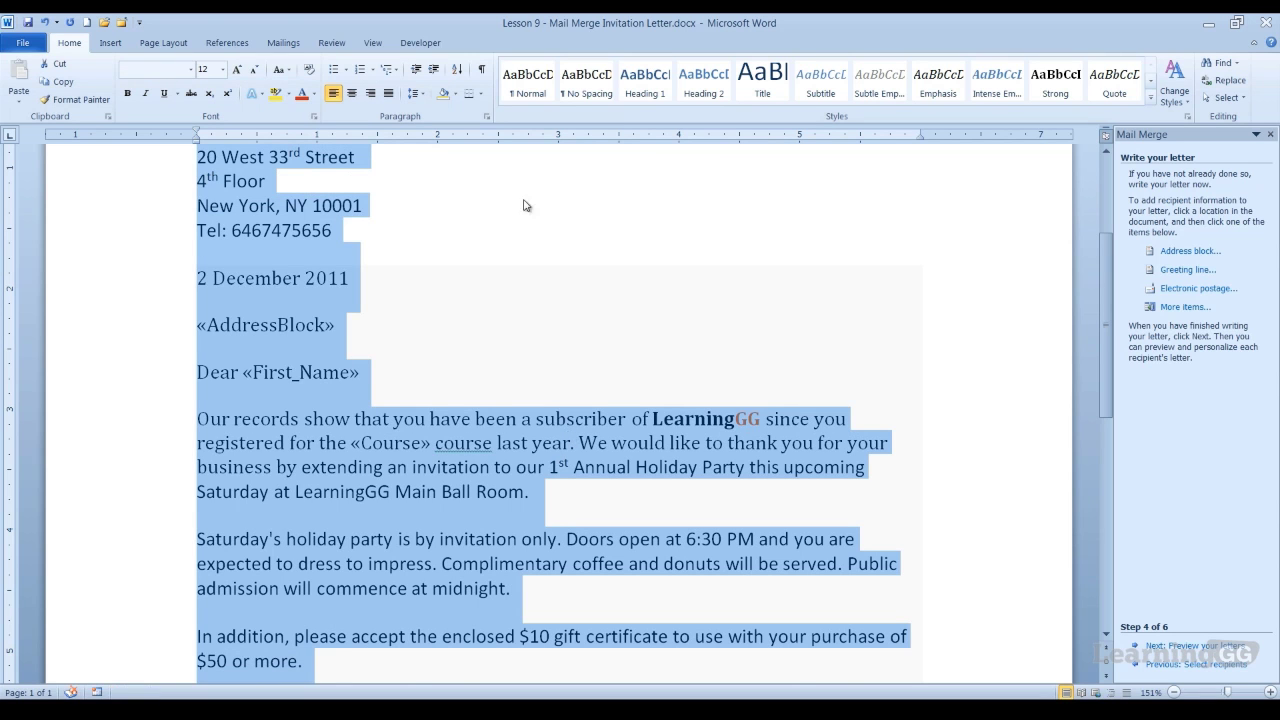
pyautogui.click(191, 70)
pyautogui.click(205, 126)
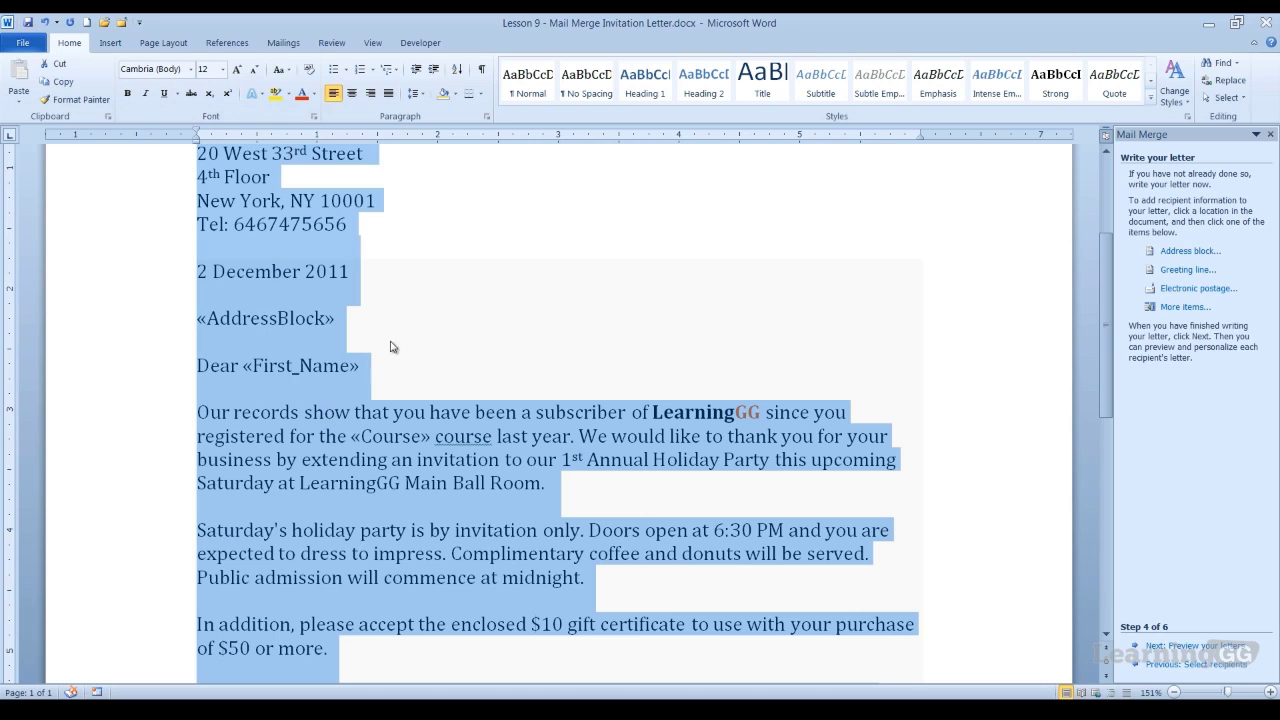
# Set the paragraph spacing before and after to Auto for the entire letter.
pyautogui.click(488, 117)
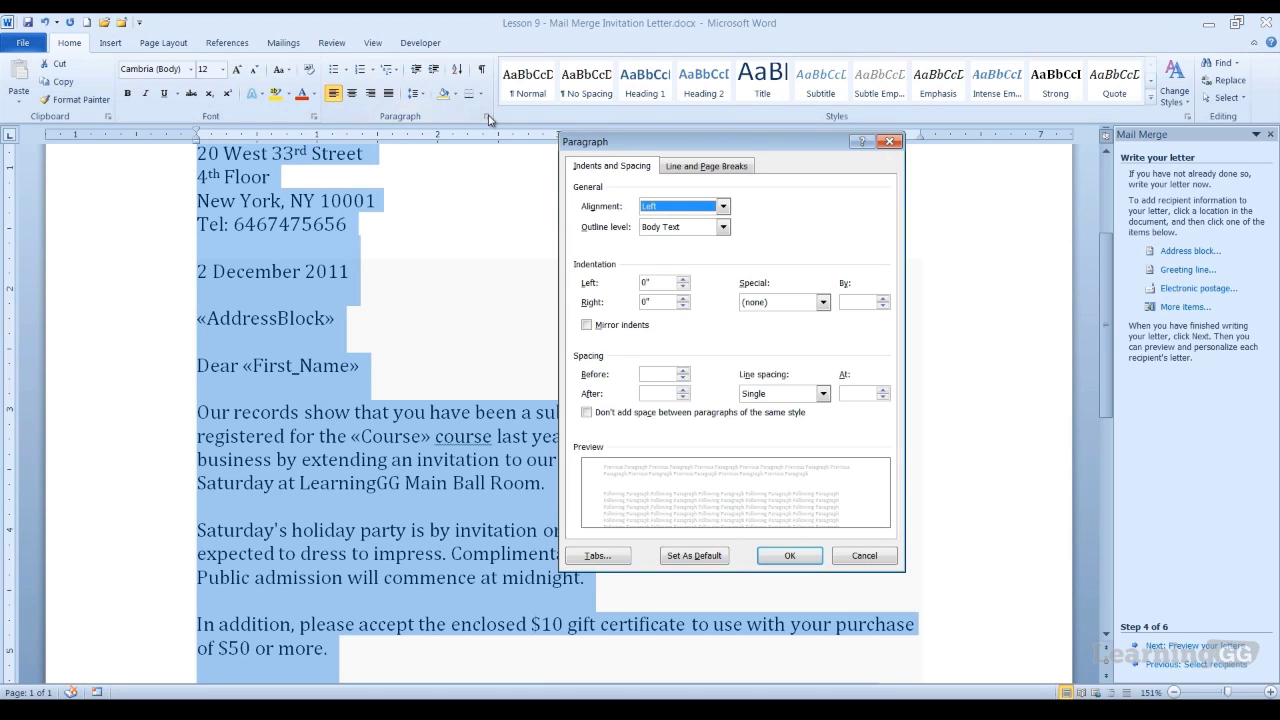
pyautogui.click(683, 380)
pyautogui.click(684, 380)
pyautogui.click(684, 398)
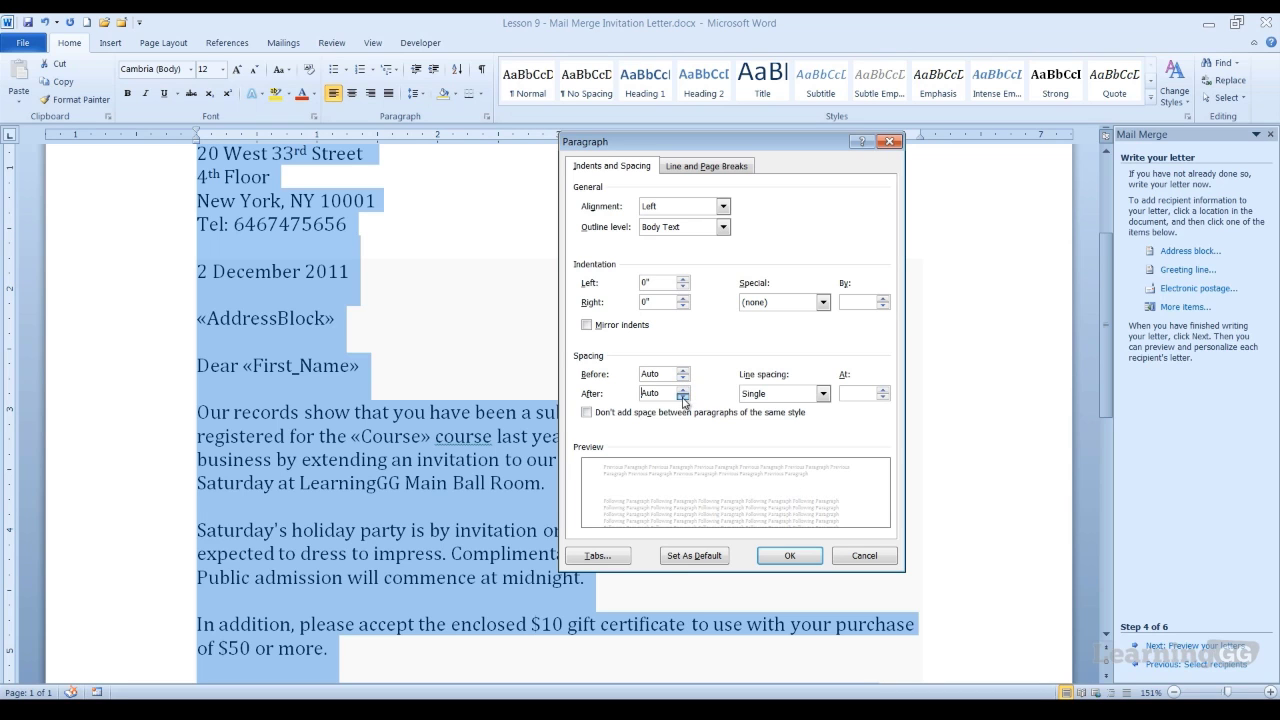
pyautogui.click(789, 556)
pyautogui.click(474, 414)
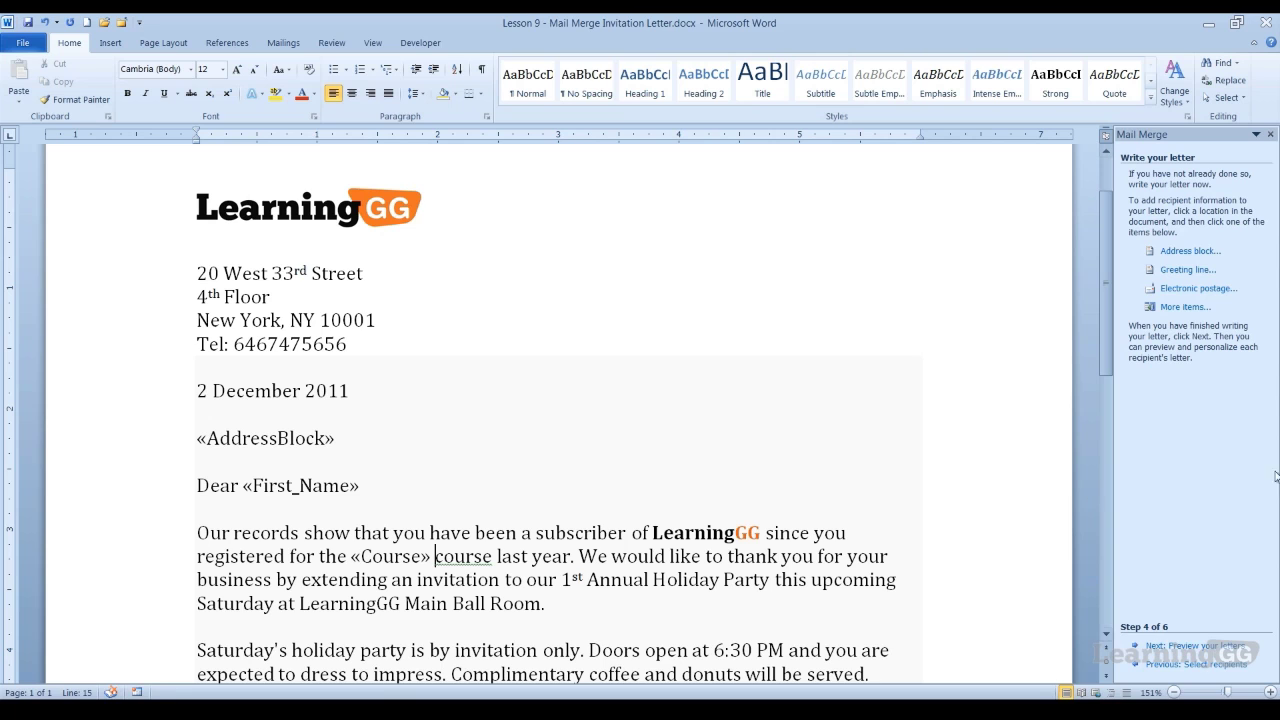
# Preview the merged letters for recipients 1 through 5, checking the address, salutation and course name.
pyautogui.click(1190, 646)
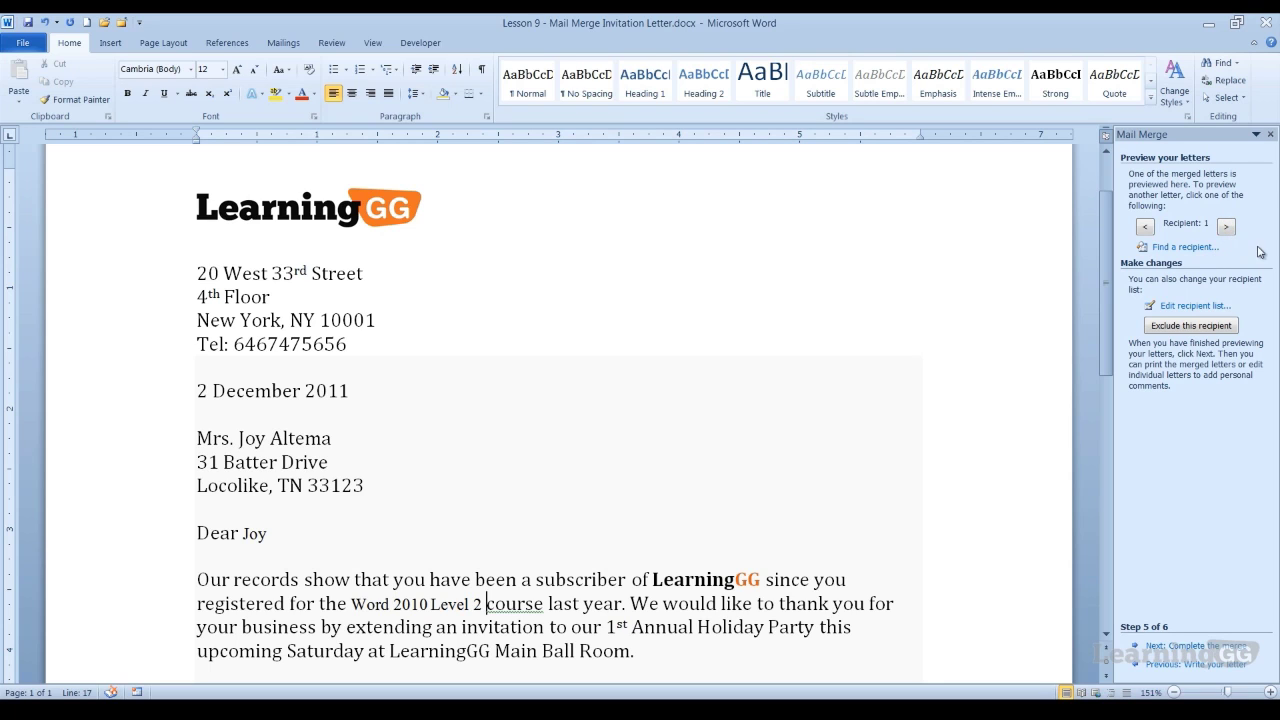
pyautogui.click(1227, 228)
pyautogui.click(1227, 228)
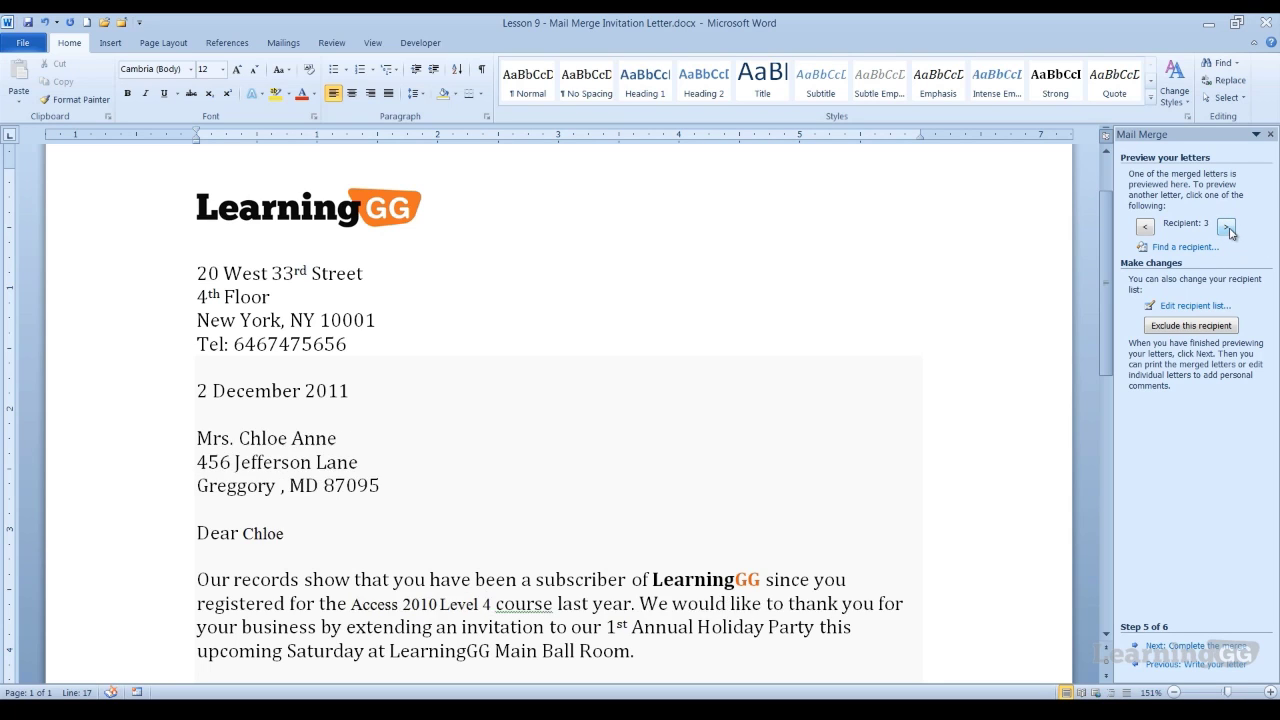
pyautogui.click(1227, 228)
pyautogui.click(1227, 228)
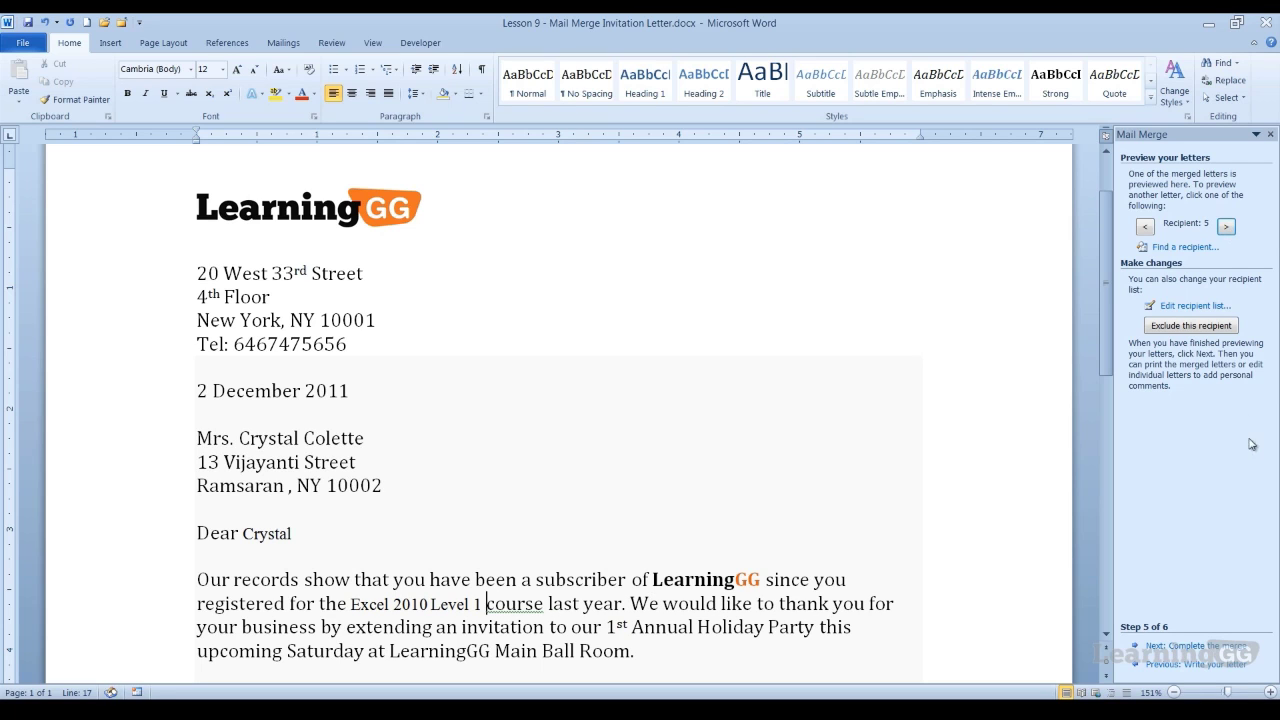
# Complete the mail merge by merging all records into a new document of individually editable letters.
pyautogui.click(1222, 650)
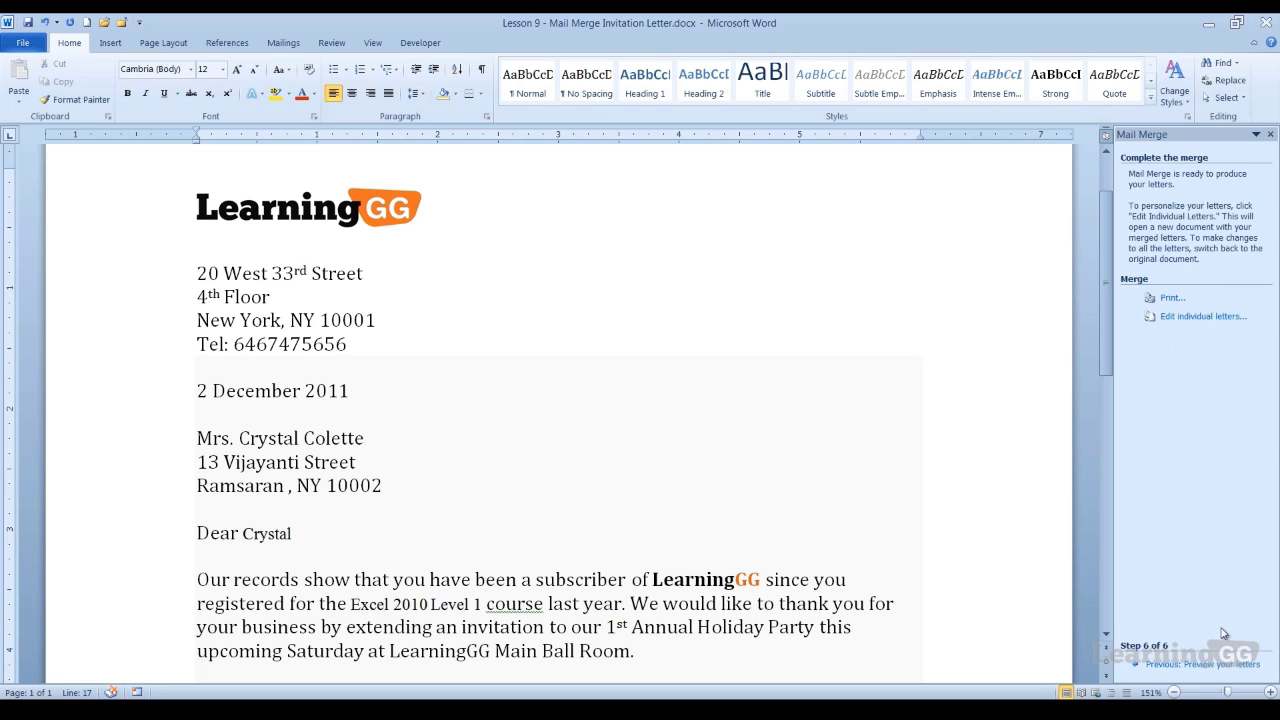
pyautogui.click(1203, 318)
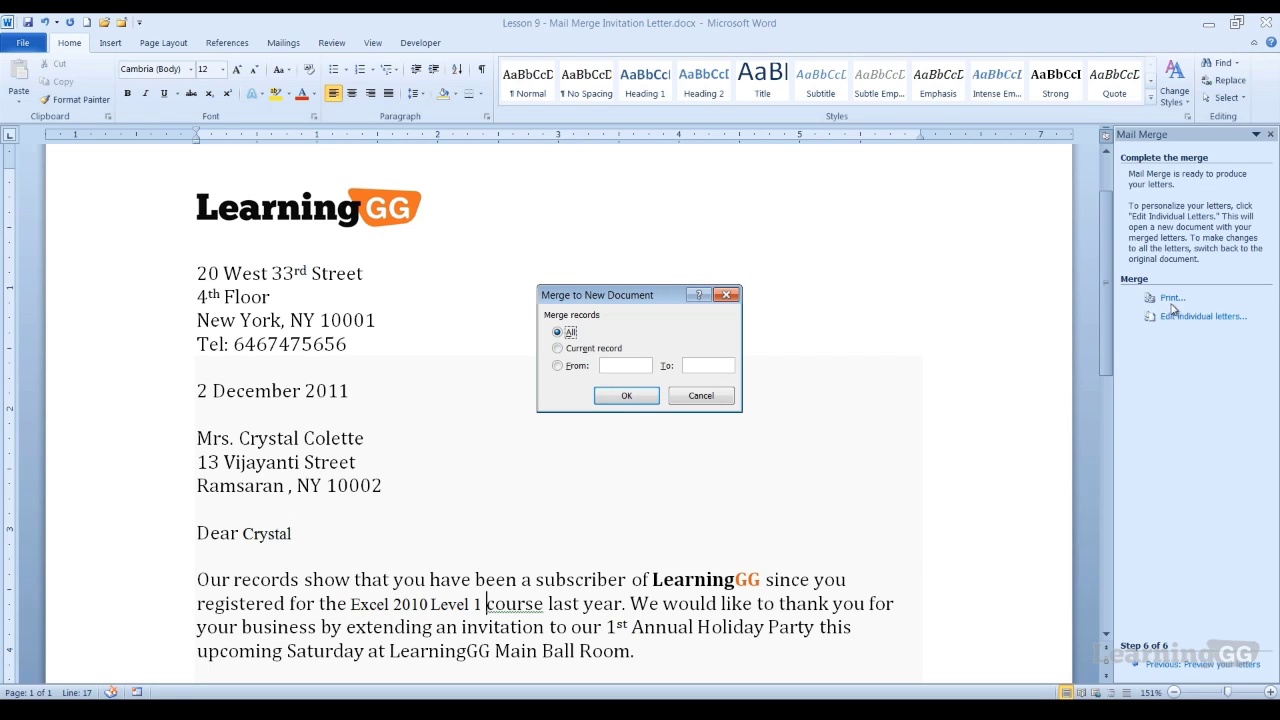
pyautogui.click(627, 396)
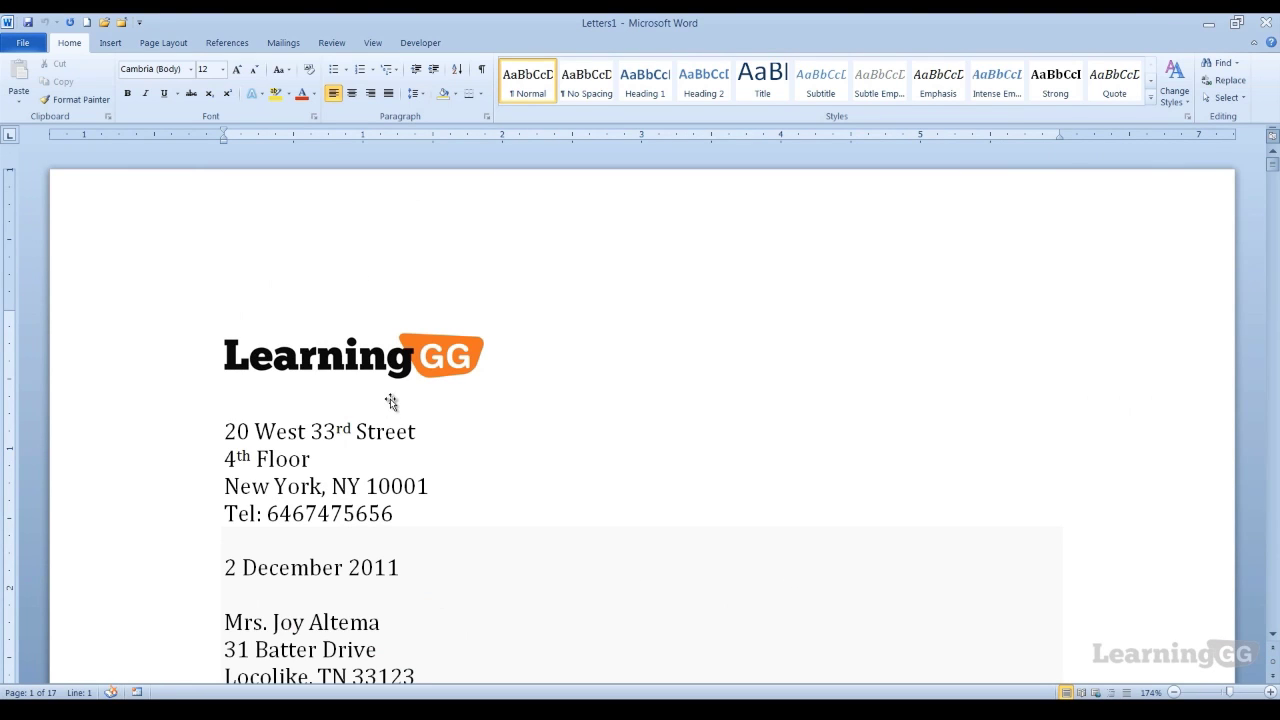
# Examine the individual letters in the merged document, comparing the recipient details and course from page to page.
pyautogui.scroll(-10, 390, 405)
pyautogui.scroll(-10, 392, 400)
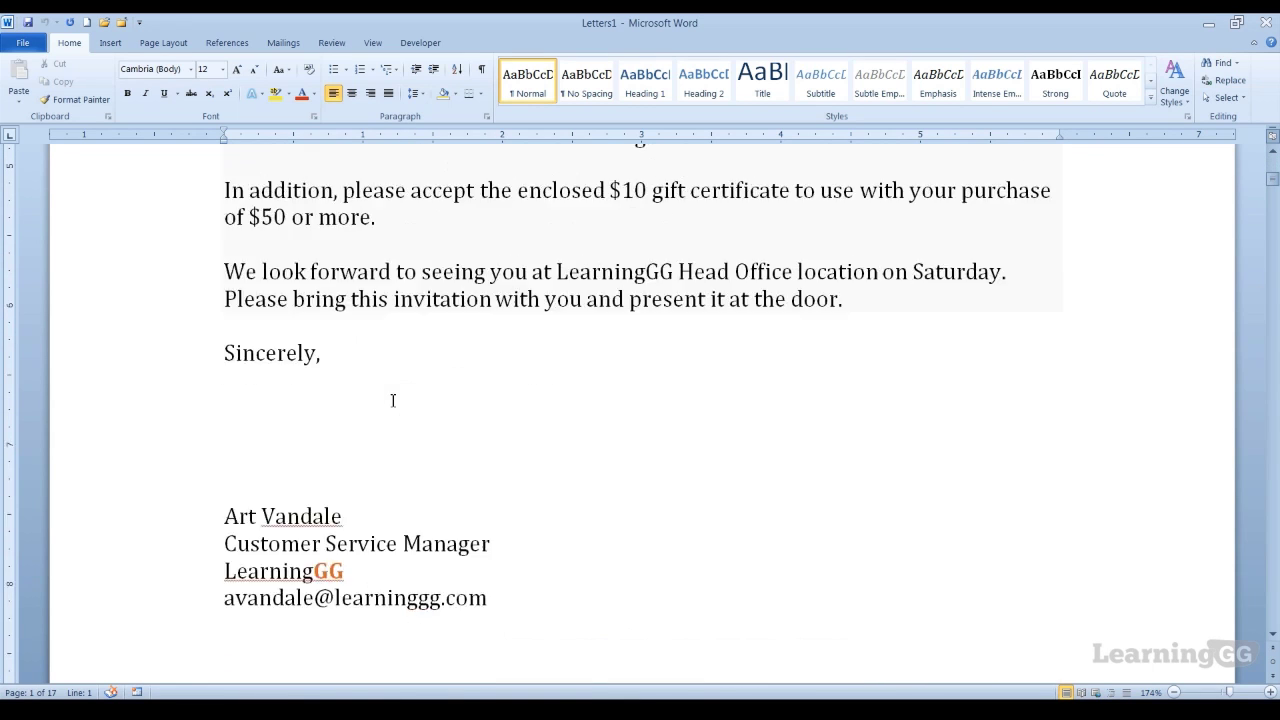
pyautogui.scroll(-15, 392, 400)
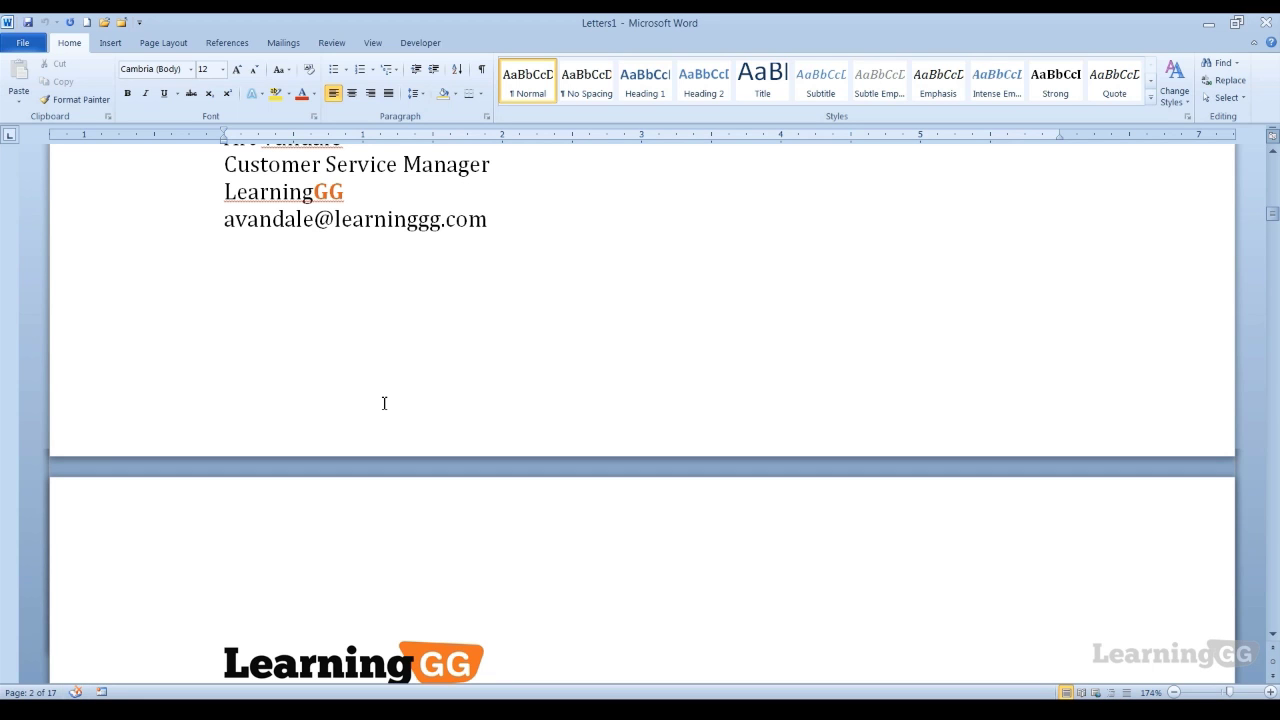
pyautogui.scroll(-15, 384, 403)
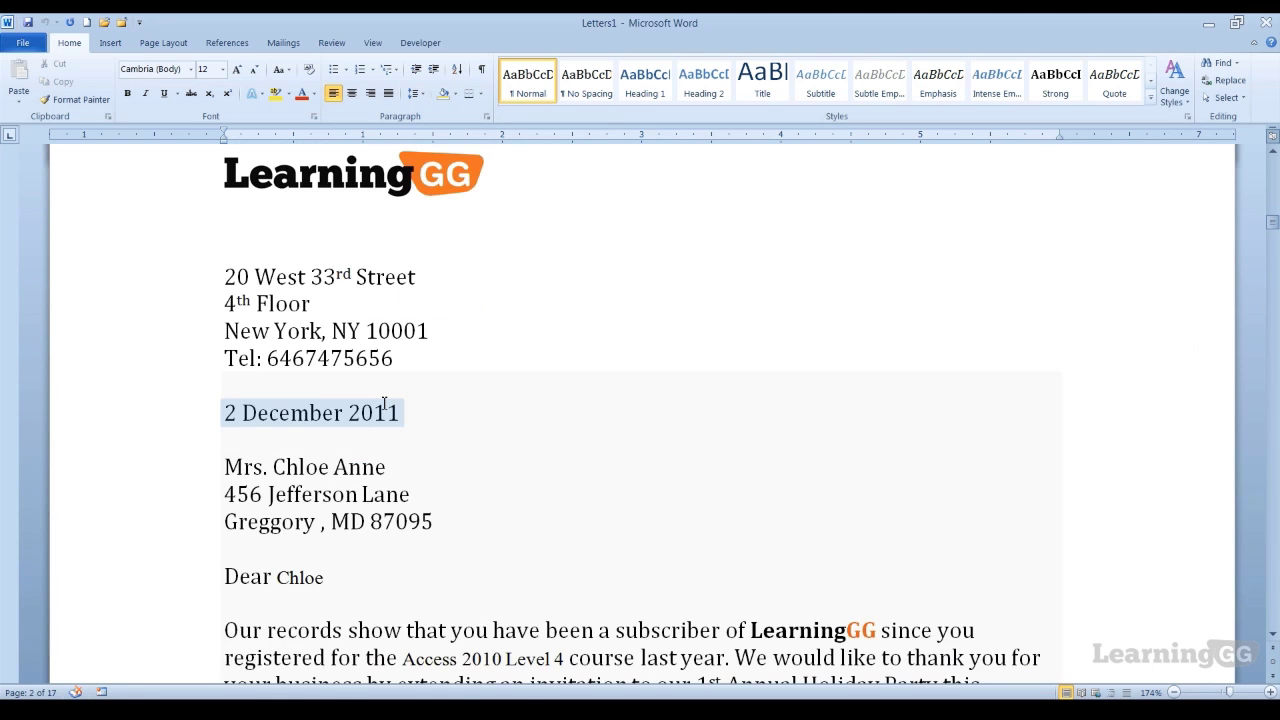
pyautogui.scroll(-12, 384, 403)
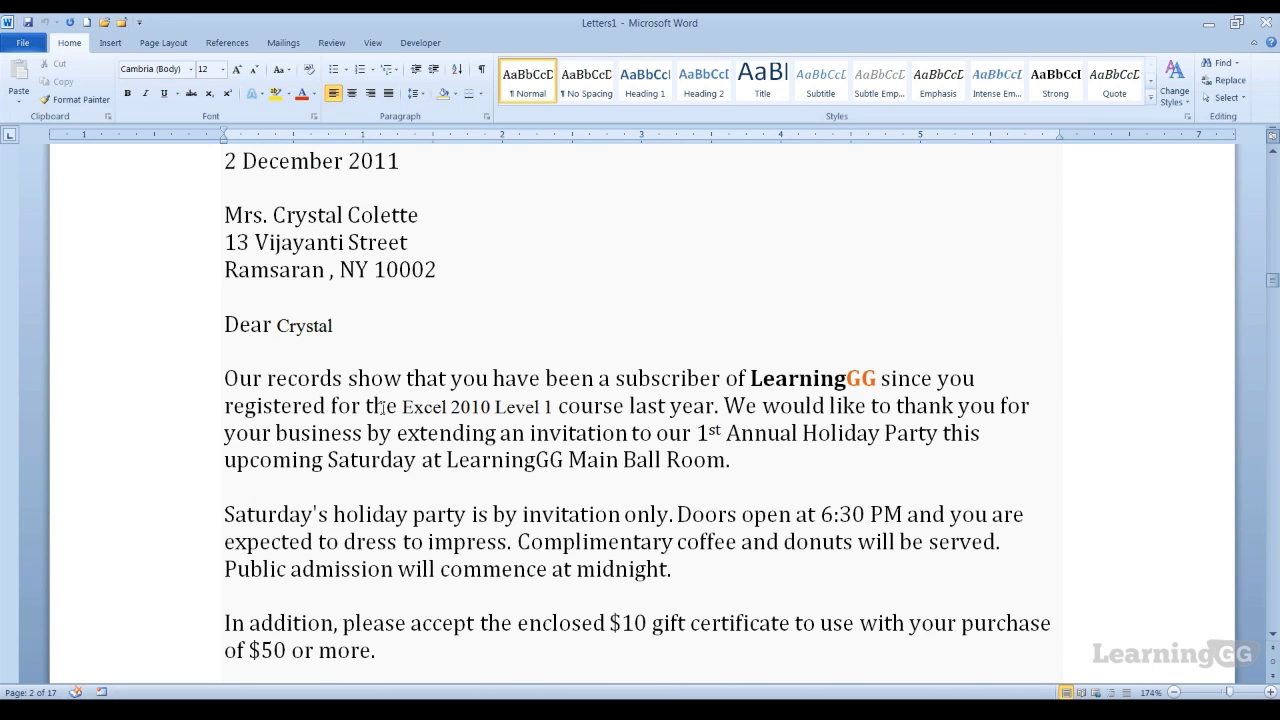
pyautogui.scroll(-12, 382, 408)
pyautogui.scroll(-10, 382, 408)
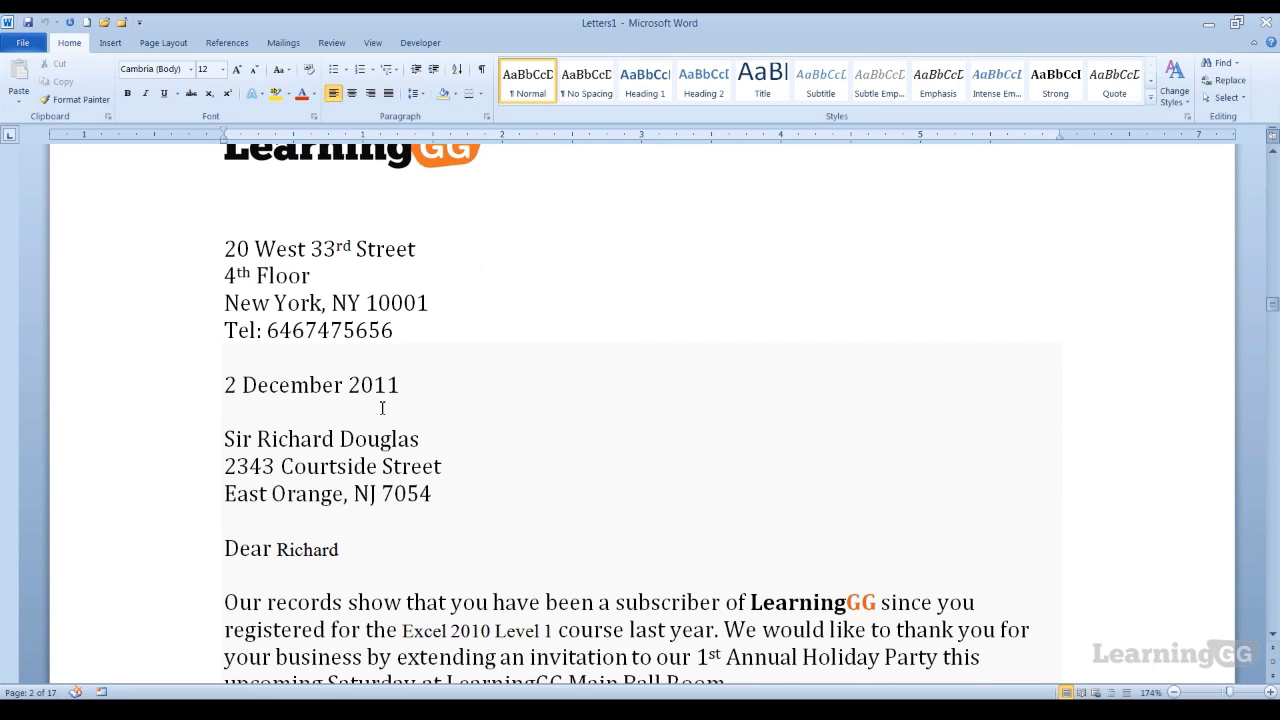